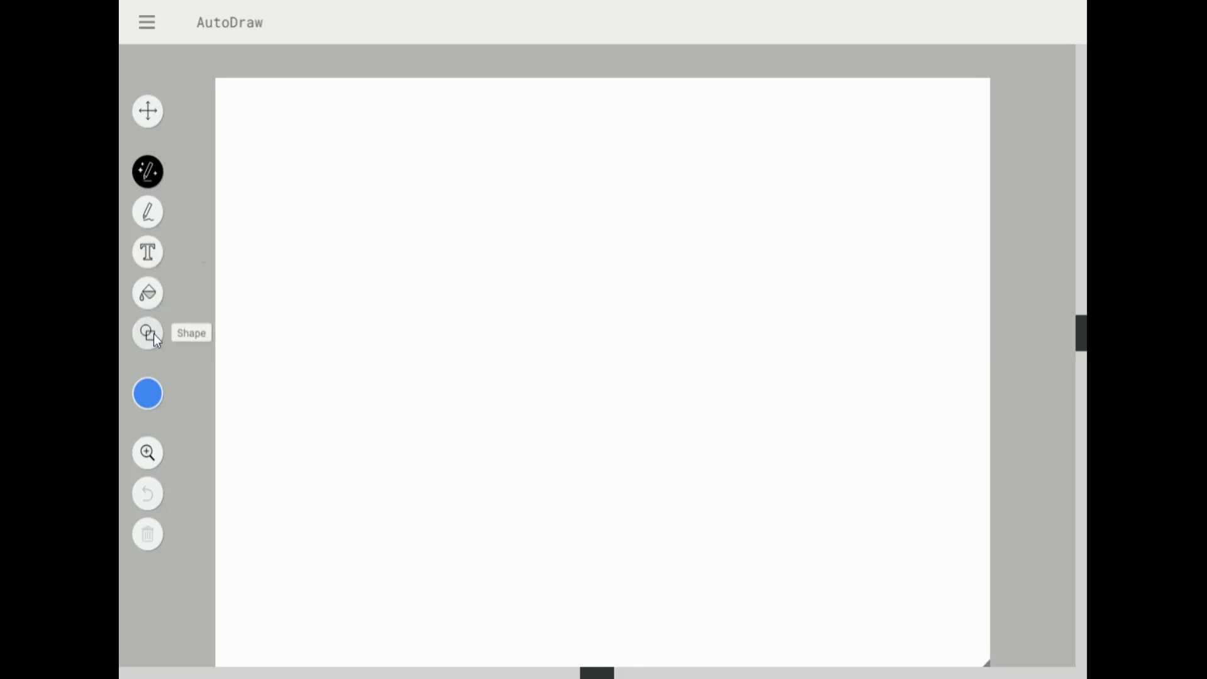
- Examine the available drawing colours in the palette, going through the further swatches and back
click(149, 406)
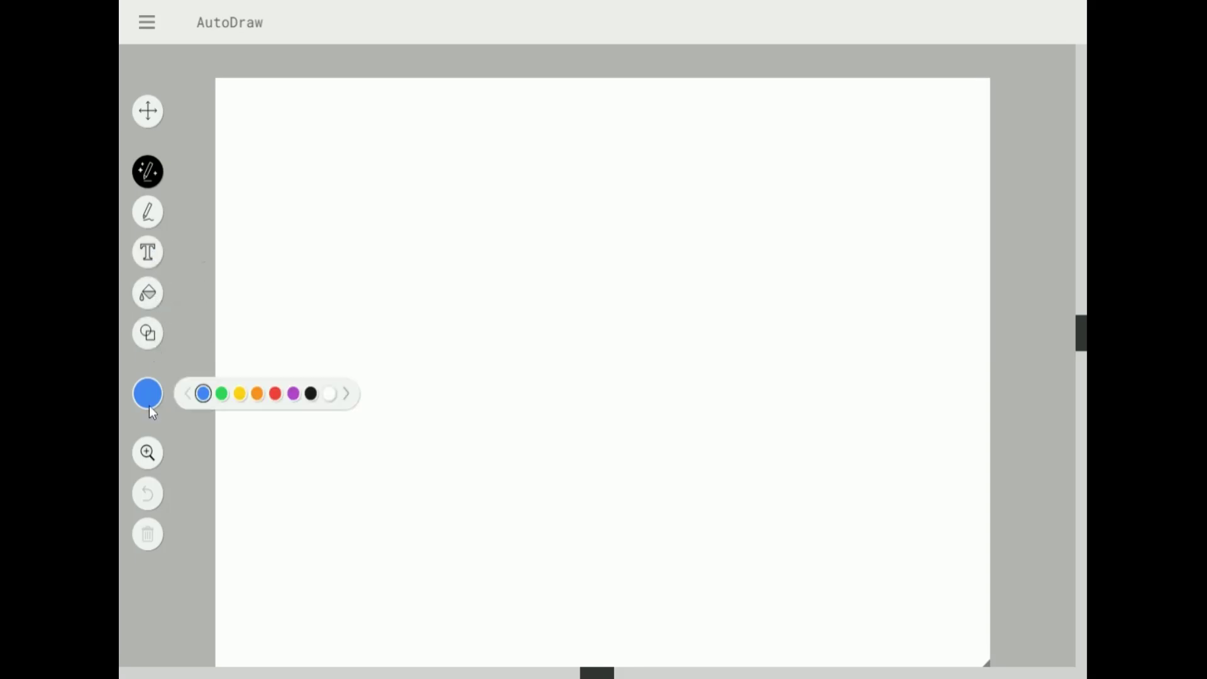
click(346, 396)
click(346, 396)
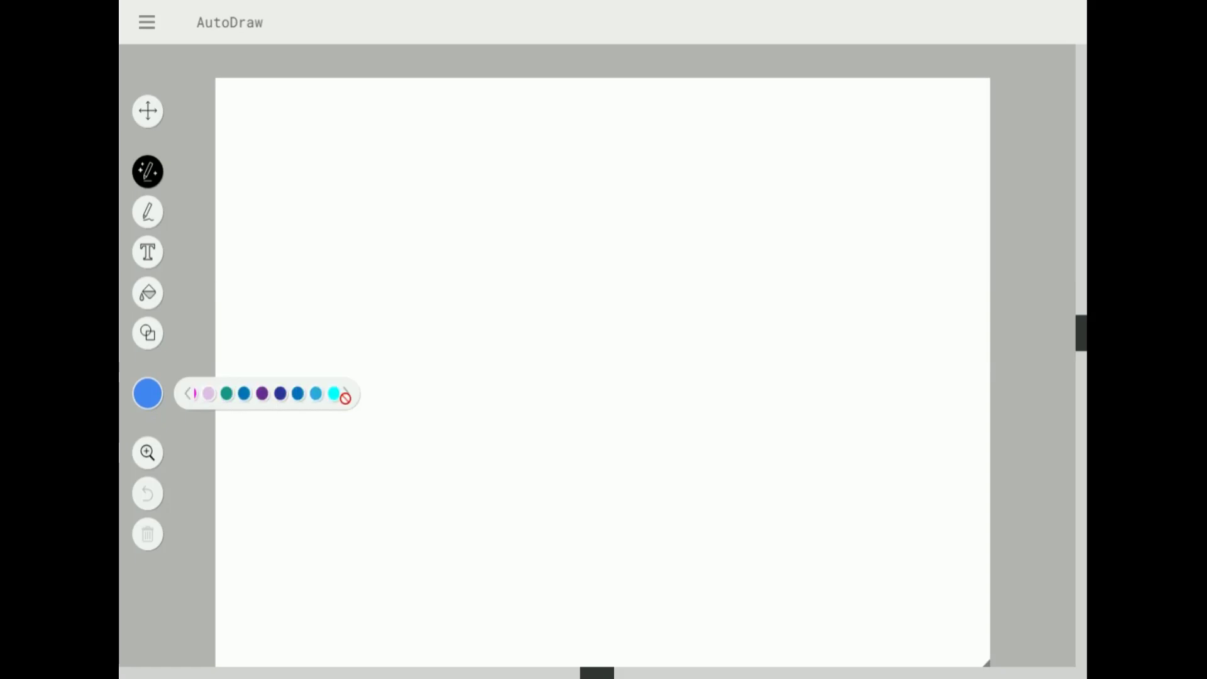
click(346, 396)
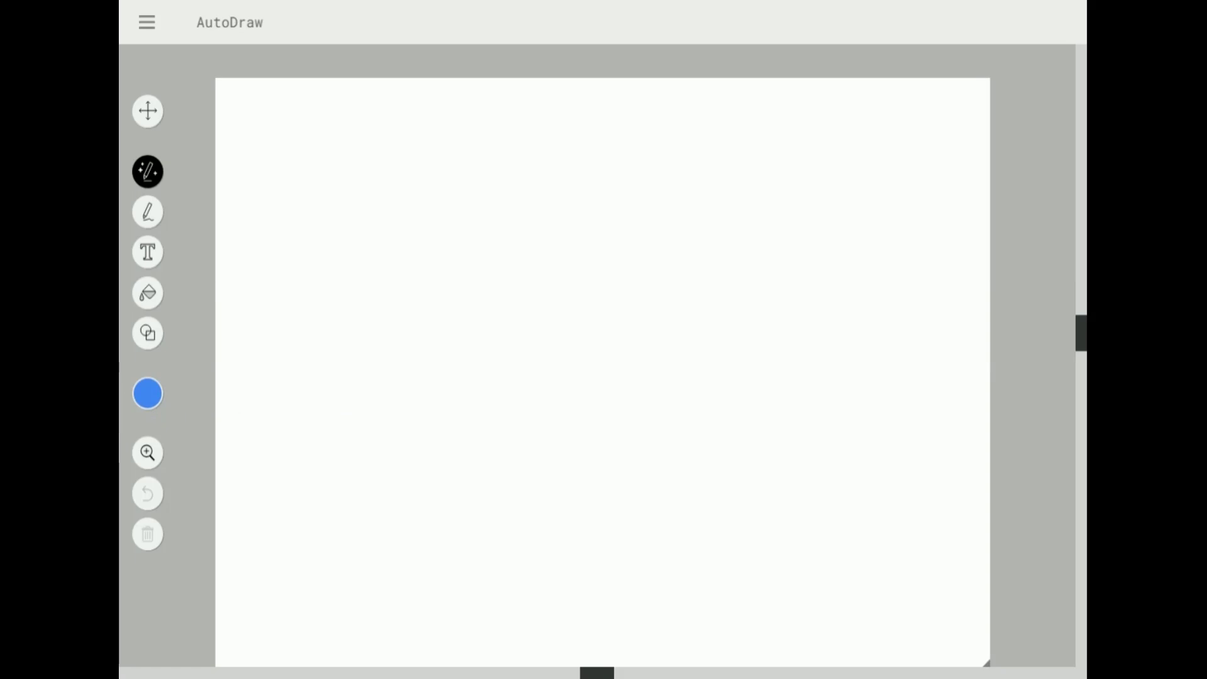
mouse_move(148, 394)
click(187, 395)
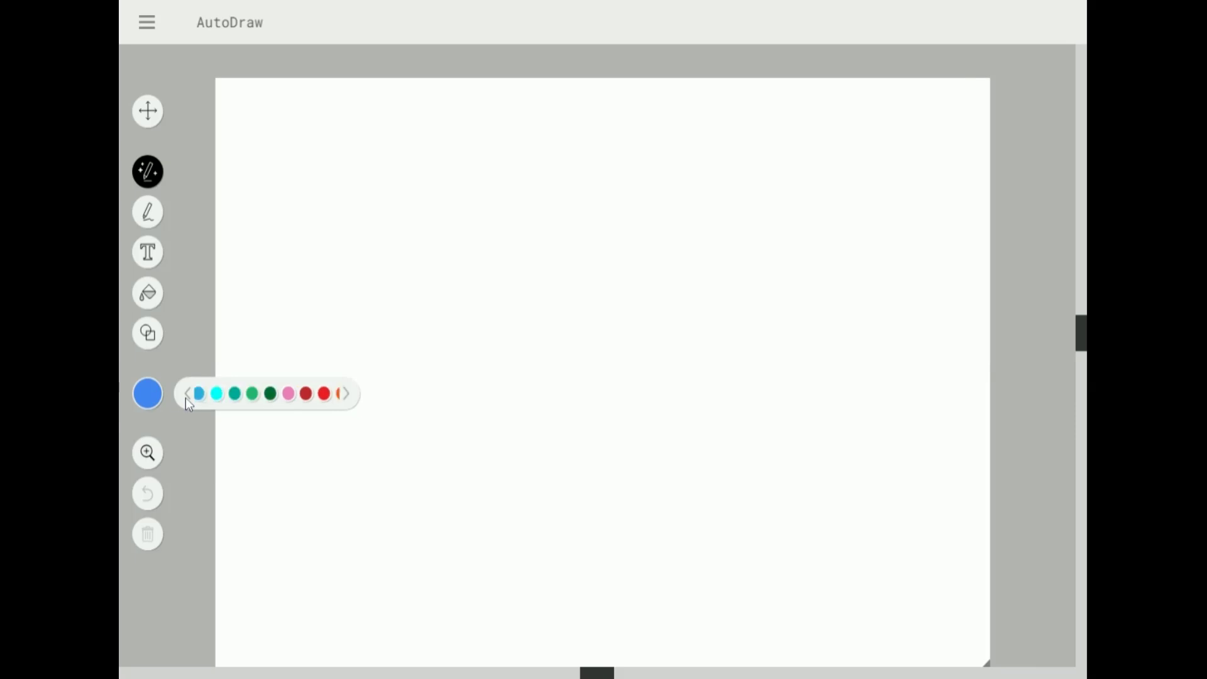
click(187, 395)
click(186, 395)
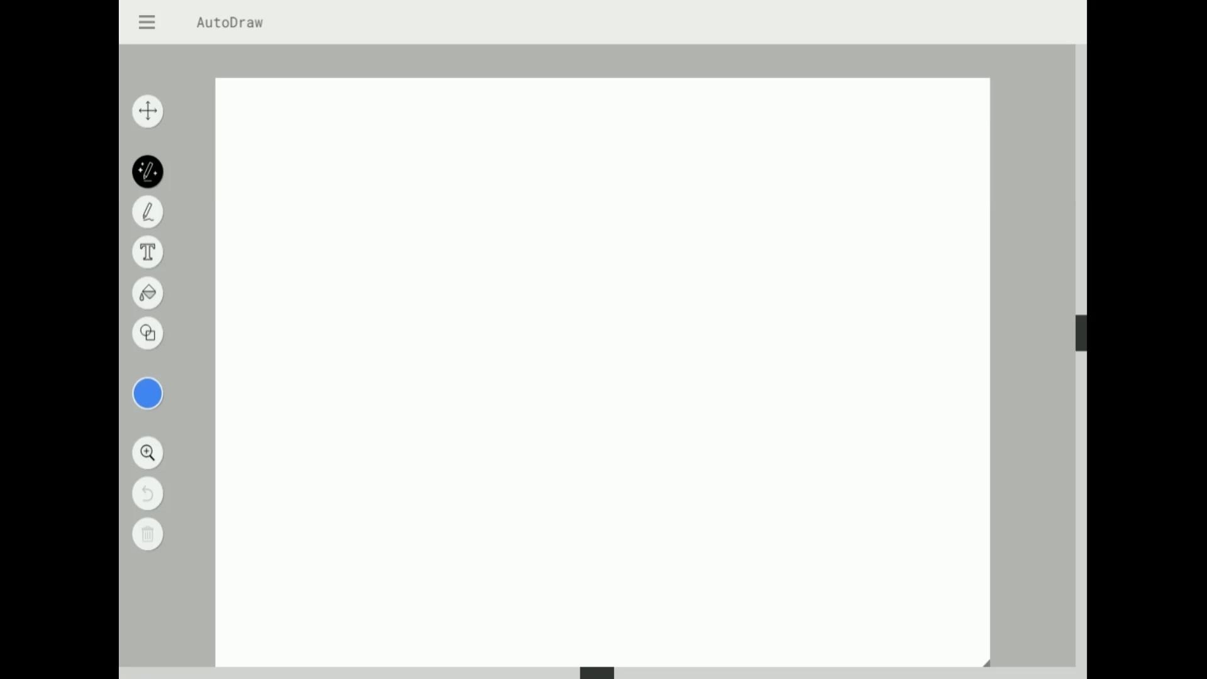
- Sketch a jagged mountain range with snow lines mid-canvas and replace it with the suggested single snow-capped mountain
mouse_move(431, 441)
mouse_down()
mouse_move(507, 247)
mouse_move(540, 378)
mouse_move(598, 262)
mouse_move(646, 468)
mouse_move(723, 266)
mouse_move(741, 368)
mouse_move(674, 322)
mouse_move(646, 272)
mouse_move(602, 397)
mouse_up()
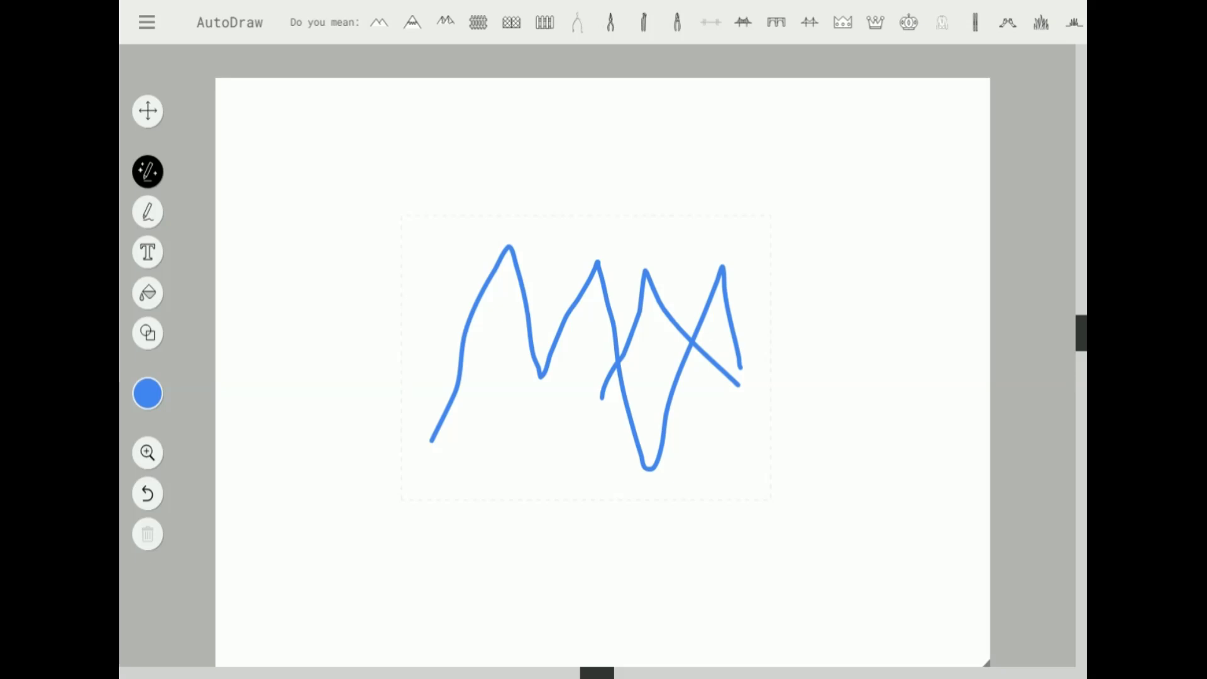
mouse_move(479, 302)
mouse_down()
mouse_move(524, 320)
mouse_move(607, 316)
mouse_move(581, 330)
mouse_move(566, 305)
mouse_up()
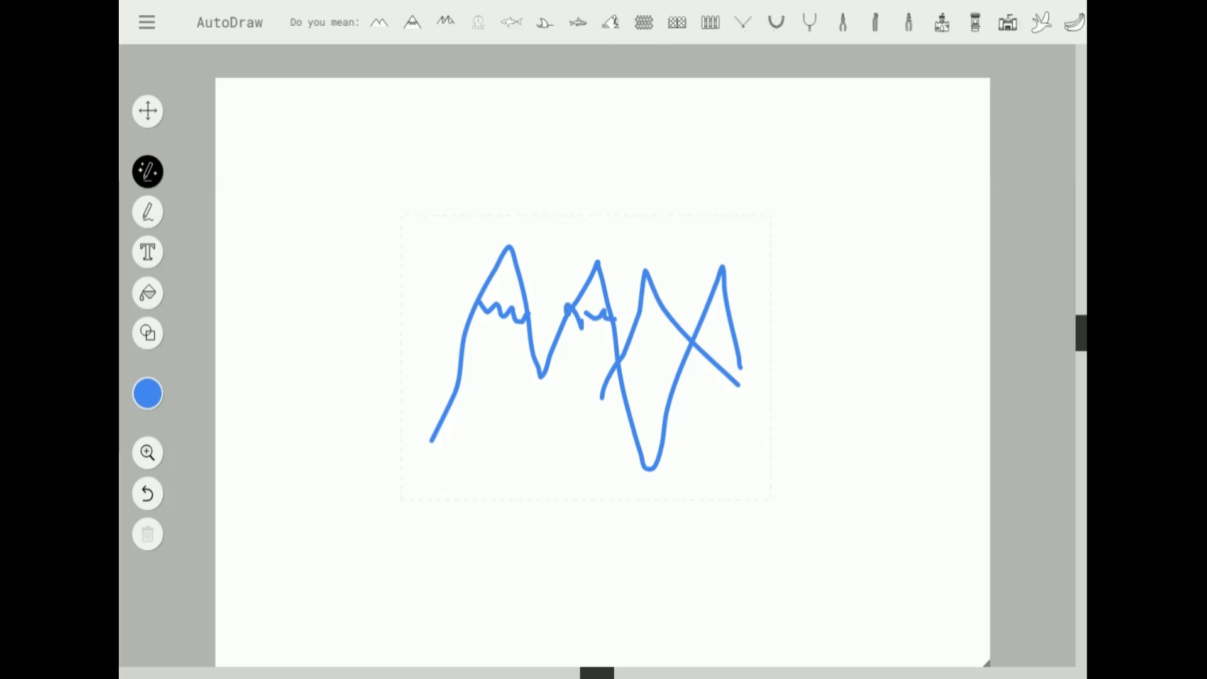
drag(639, 324, 728, 331)
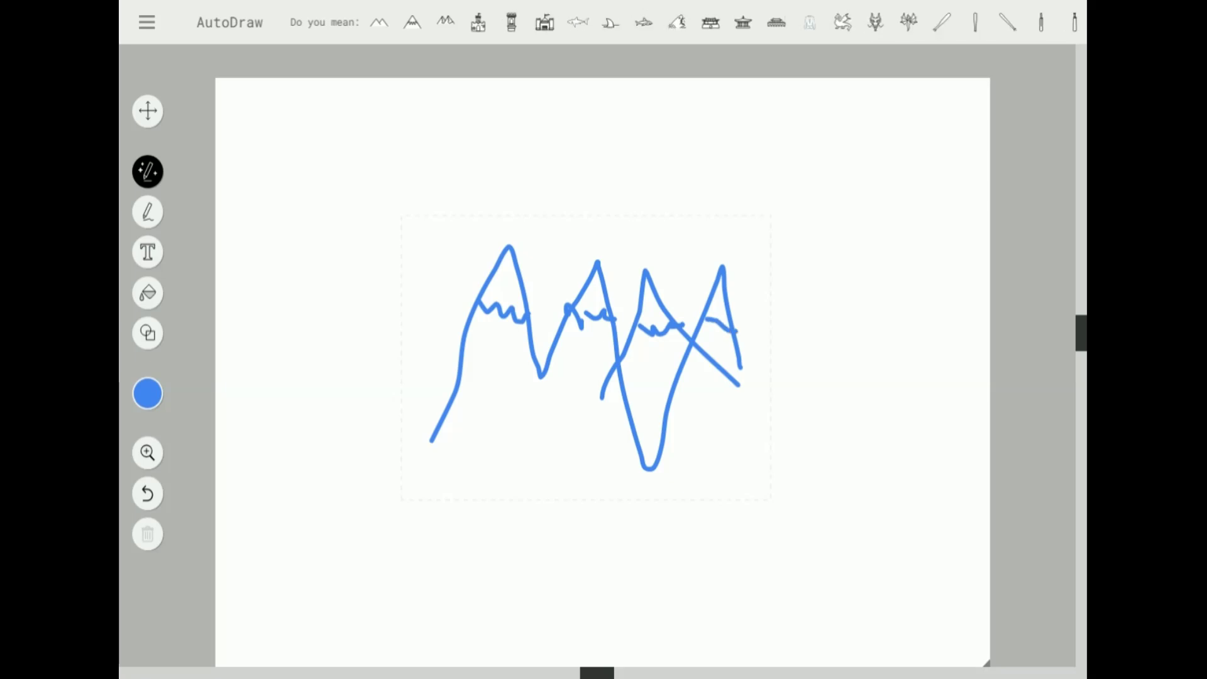
mouse_move(739, 376)
mouse_down()
mouse_move(671, 444)
mouse_move(623, 462)
mouse_move(433, 442)
mouse_up()
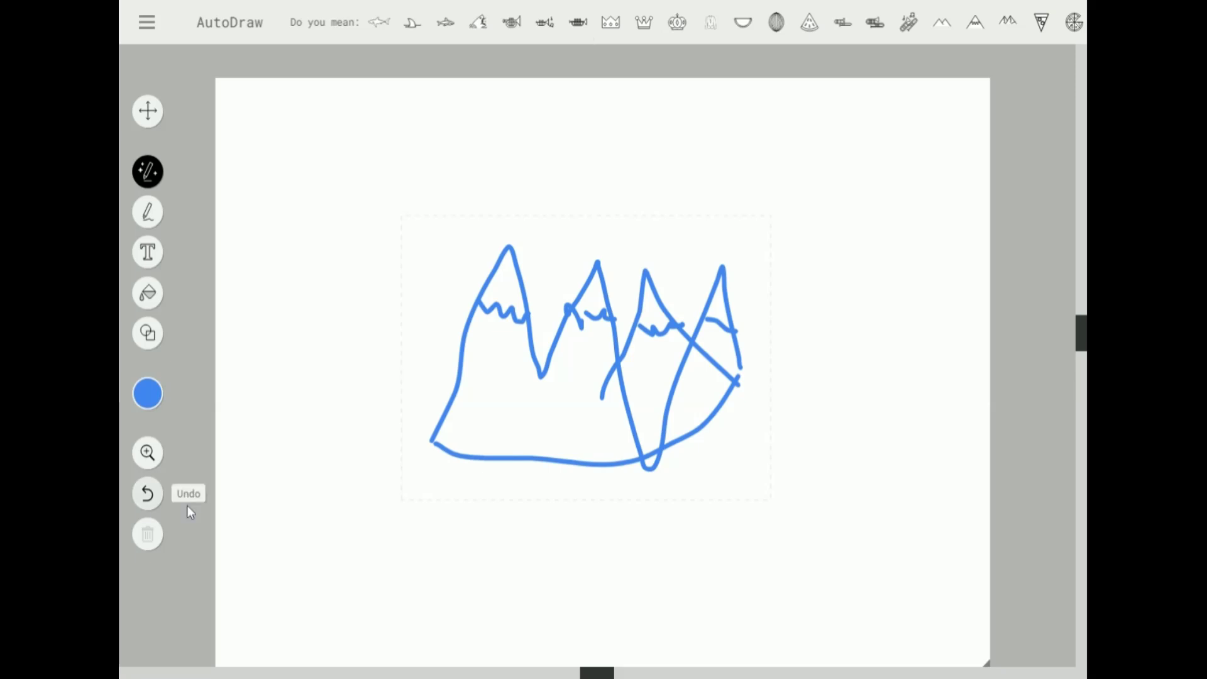
click(148, 495)
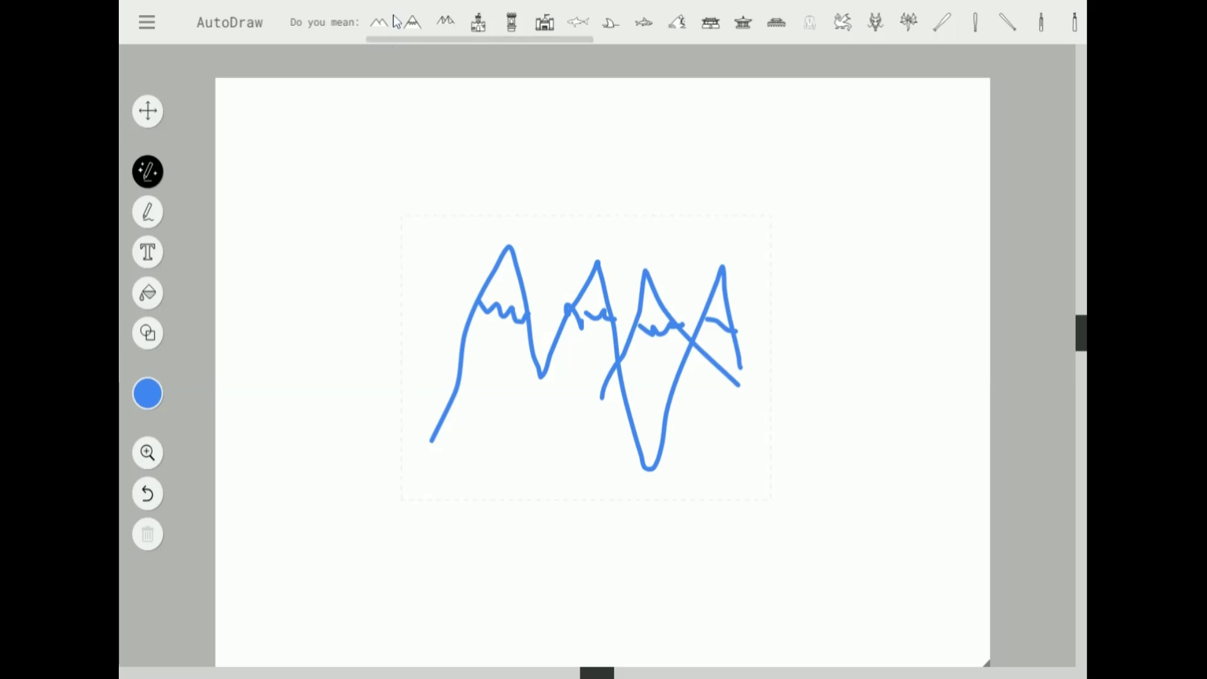
click(415, 28)
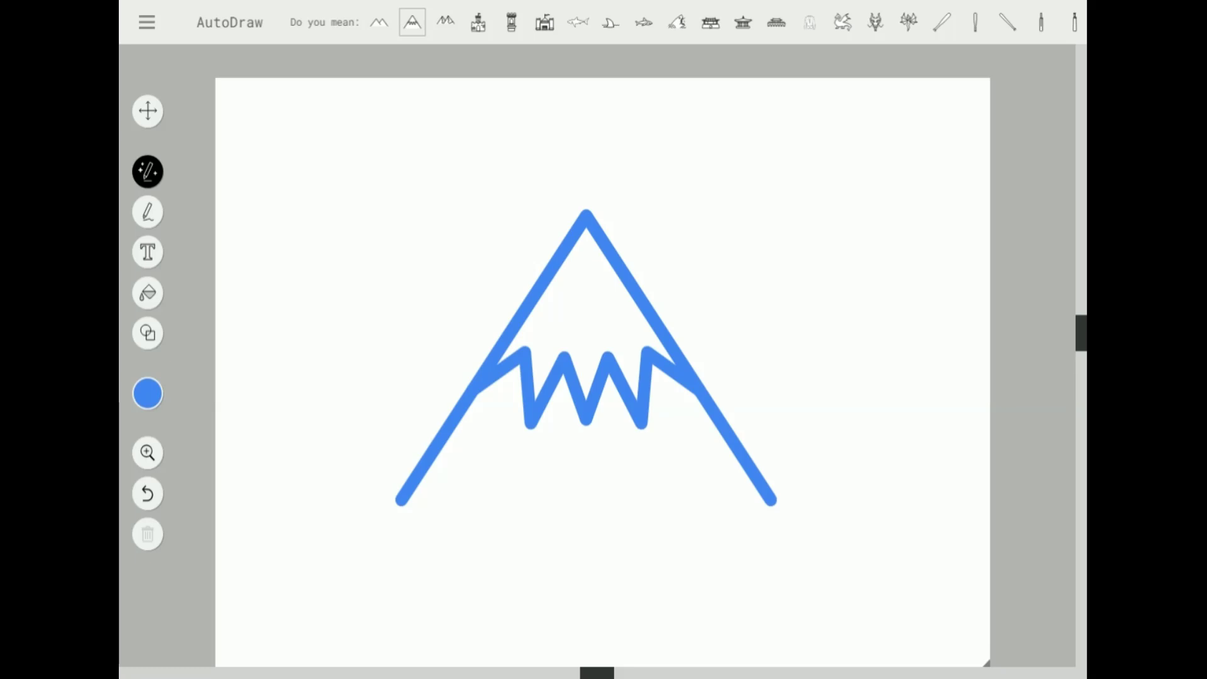
- Sketch two clouds above the mountain's left slope and replace them with the suggested flat-bottomed cloud drawing
mouse_move(426, 239)
mouse_down()
mouse_move(469, 195)
mouse_move(422, 178)
mouse_move(340, 212)
mouse_move(342, 233)
mouse_move(440, 243)
mouse_up()
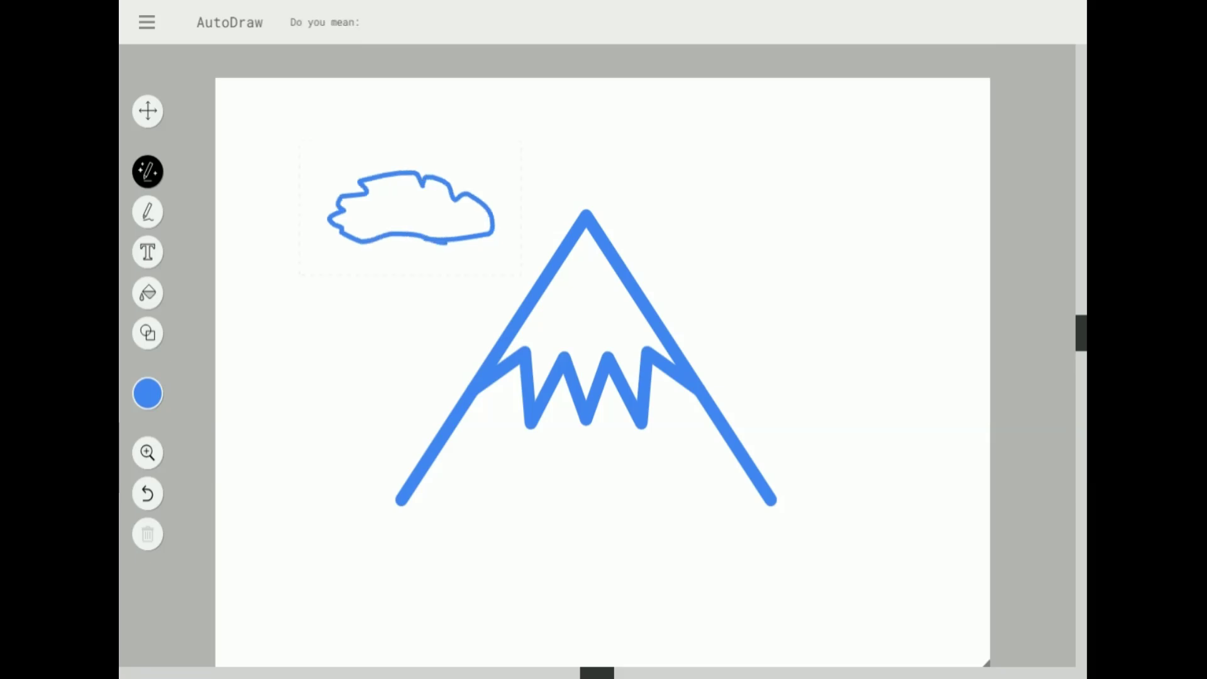
mouse_move(495, 164)
mouse_down()
mouse_move(615, 144)
mouse_move(524, 114)
mouse_move(481, 133)
mouse_move(497, 162)
mouse_up()
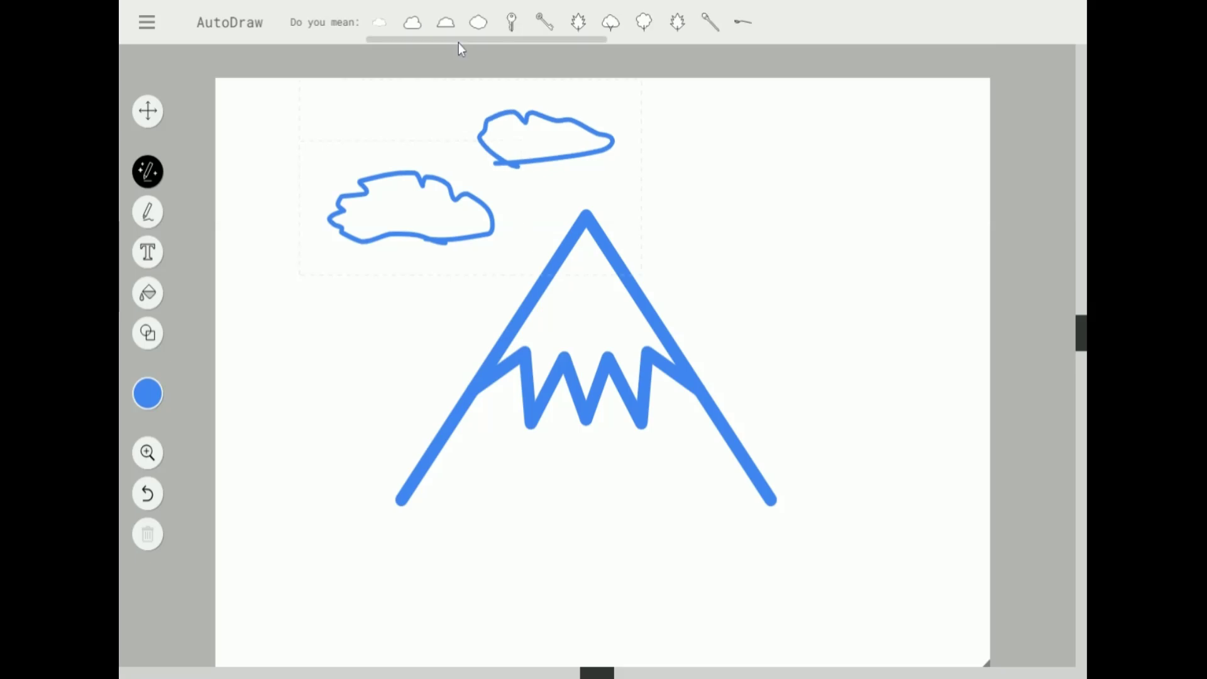
click(411, 26)
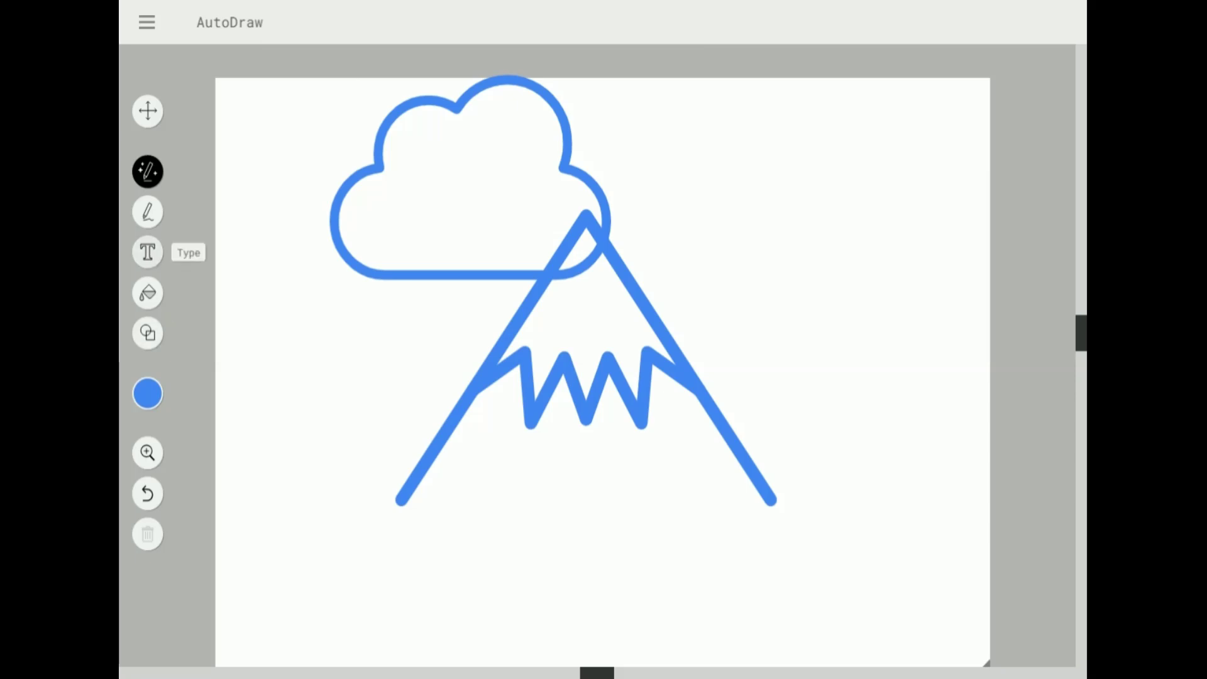
- Move the cloud clear of the mountain to the canvas's upper-left area and shrink it to about half size
click(181, 113)
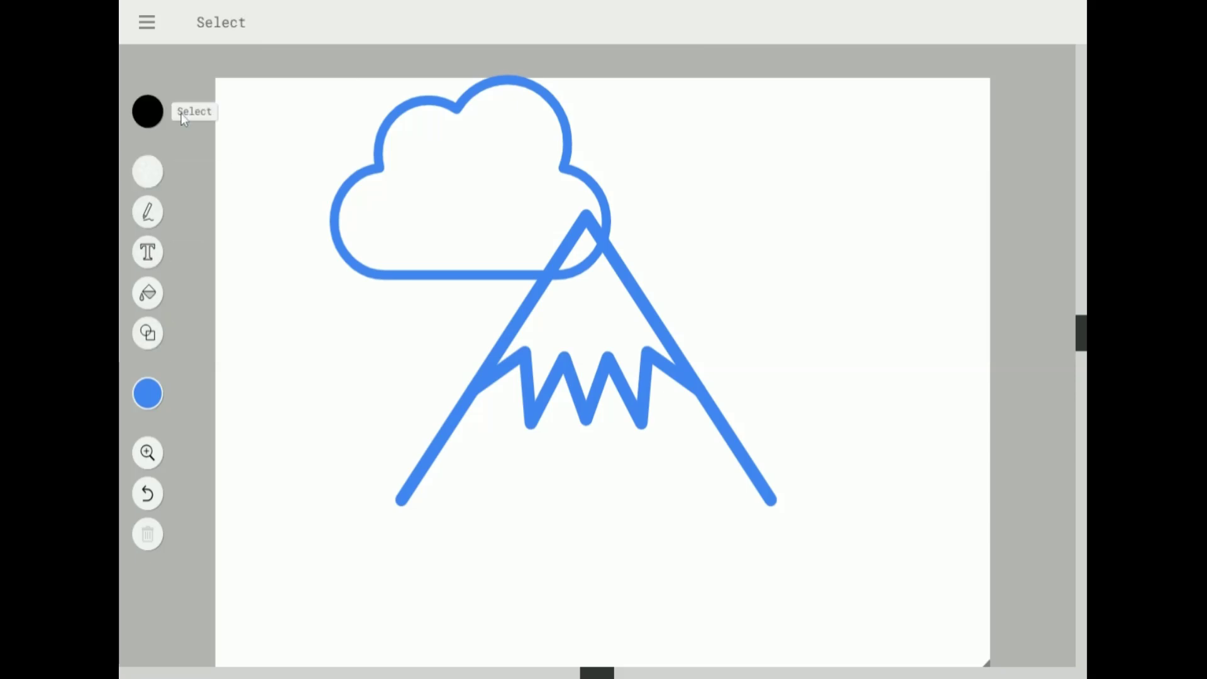
click(564, 125)
drag(552, 127, 478, 165)
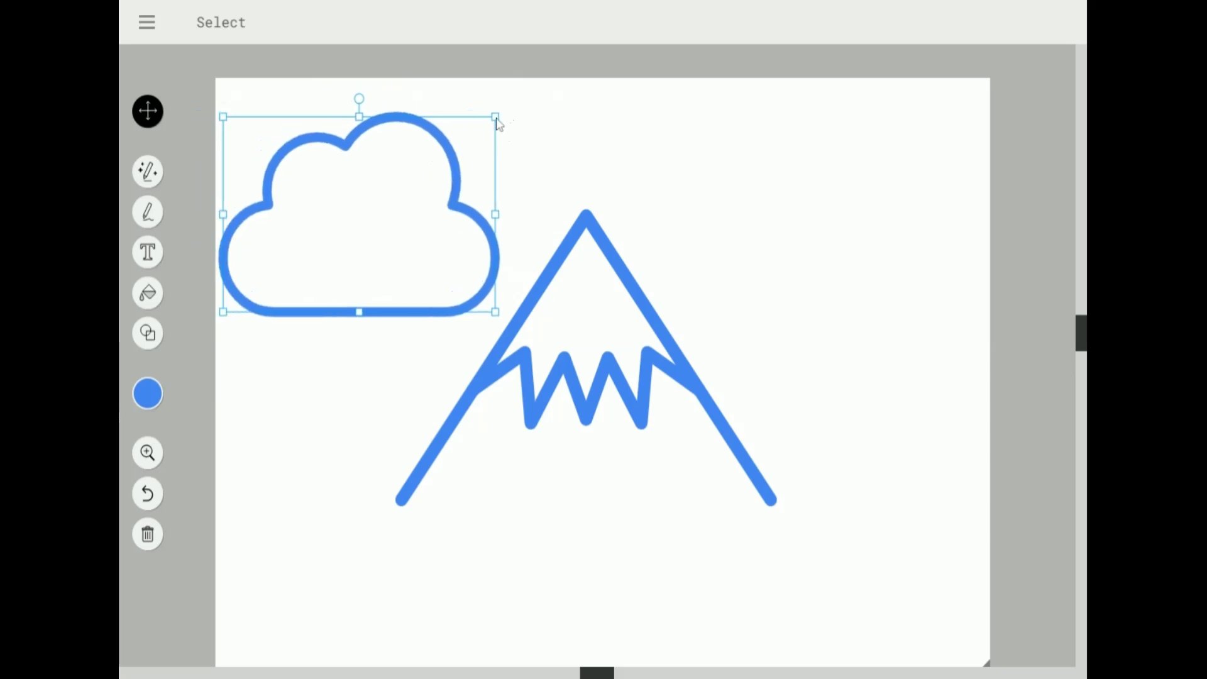
drag(497, 123, 447, 205)
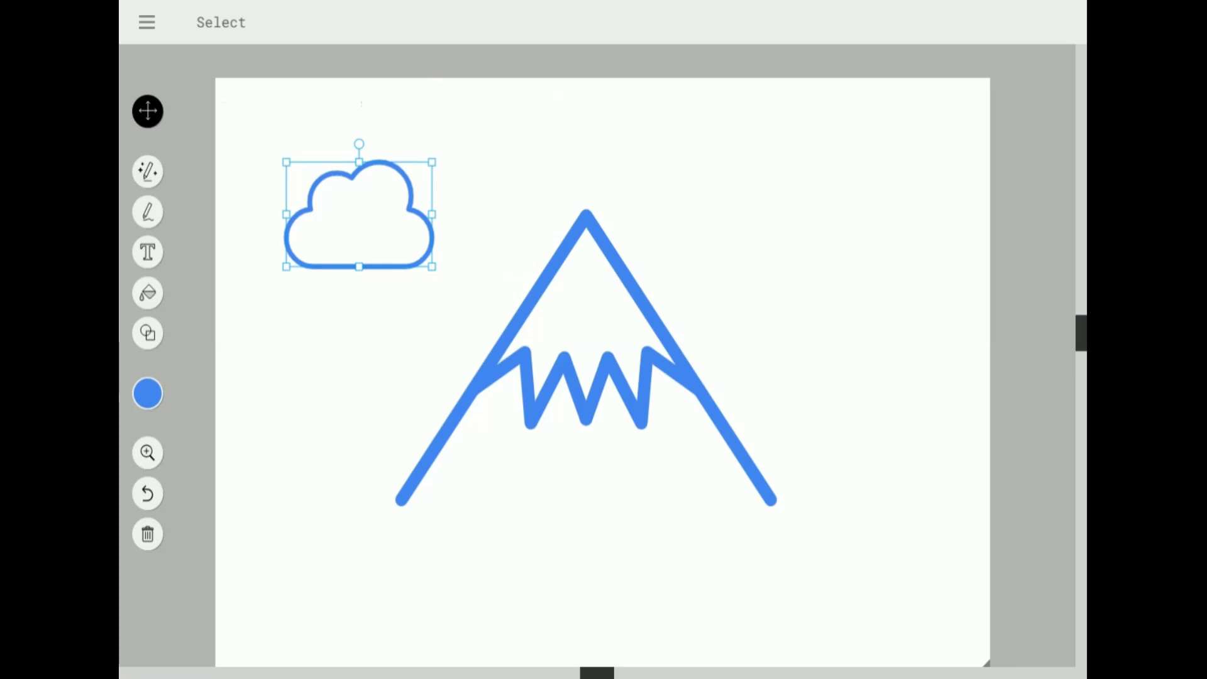
- Duplicate the small cloud and place the copy to the right of the mountain, near the canvas's right edge
key(ctrl+v)
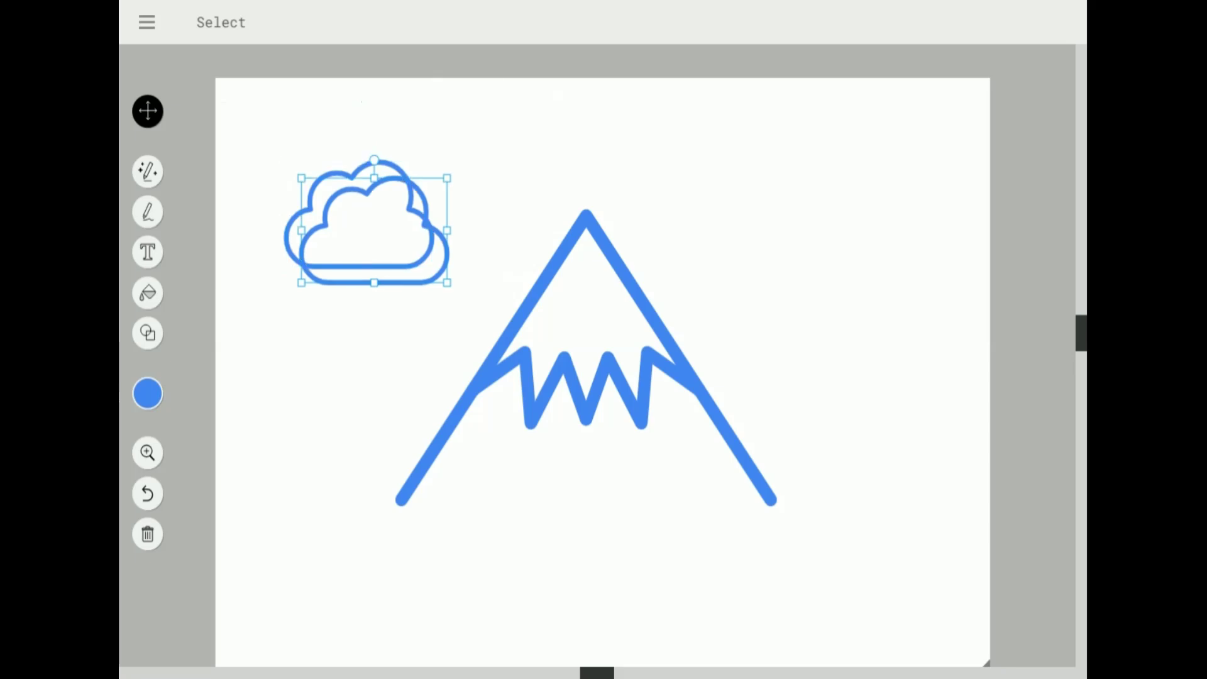
drag(464, 215, 893, 352)
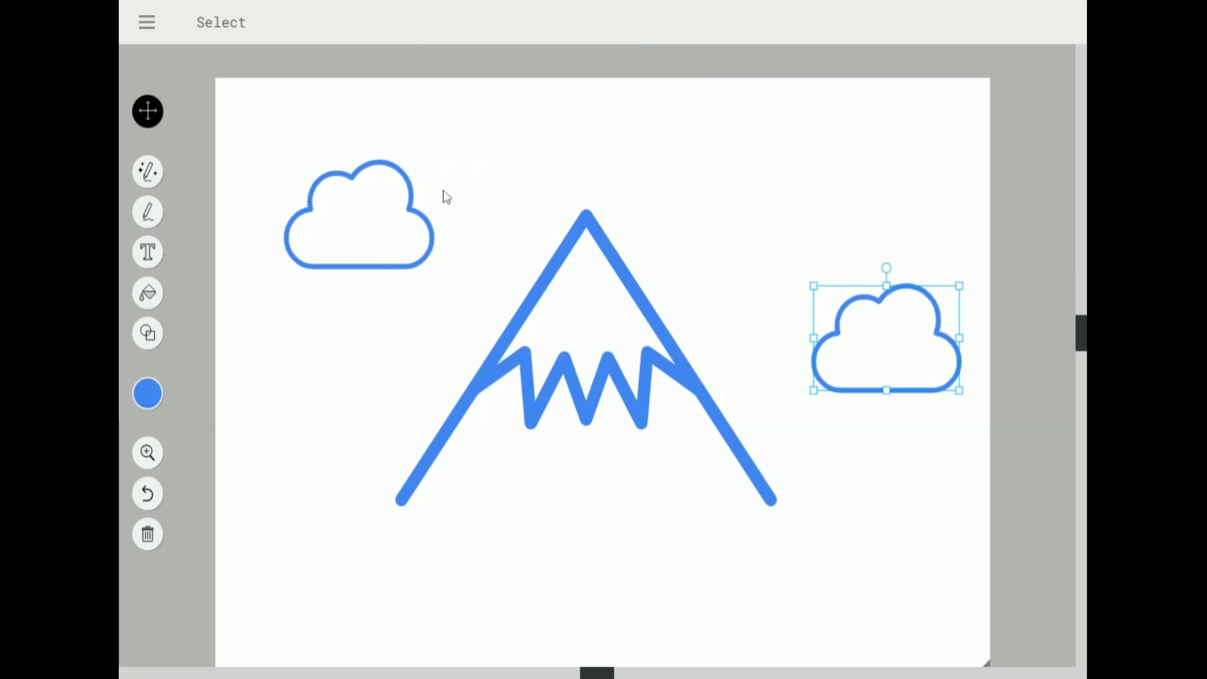
drag(753, 206, 779, 186)
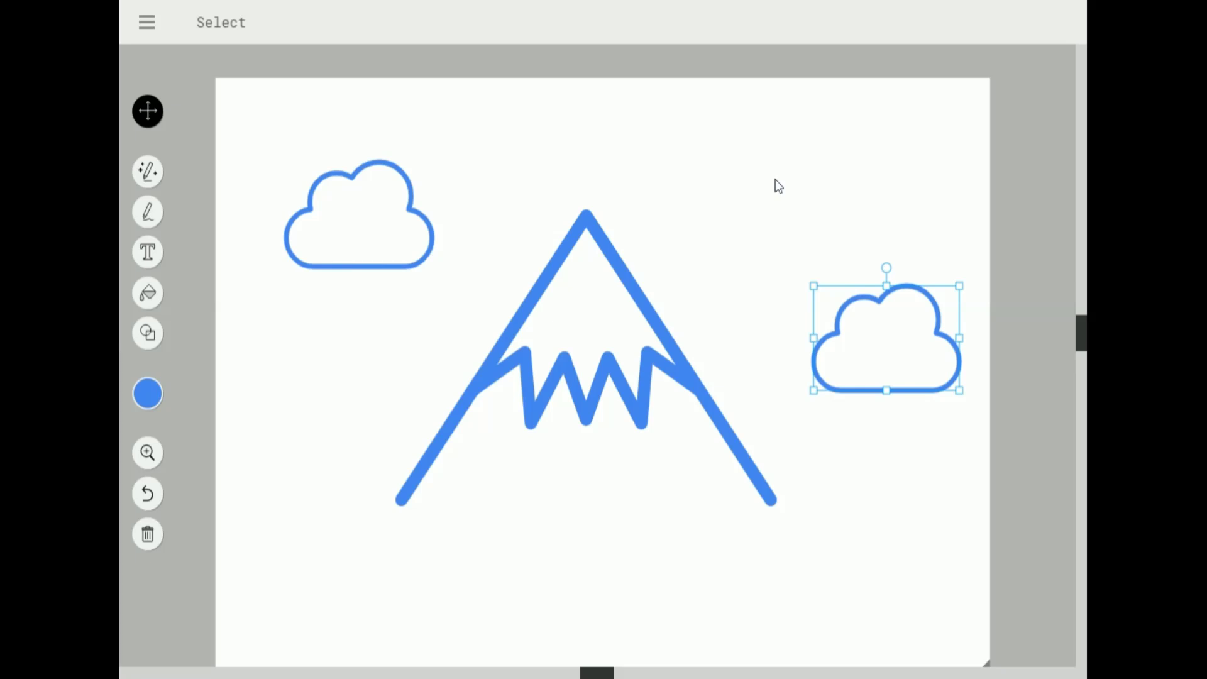
- Sketch a sun with rays above the right-hand cloud using AutoDraw and replace it with the suggested round eight-ray sun
click(148, 171)
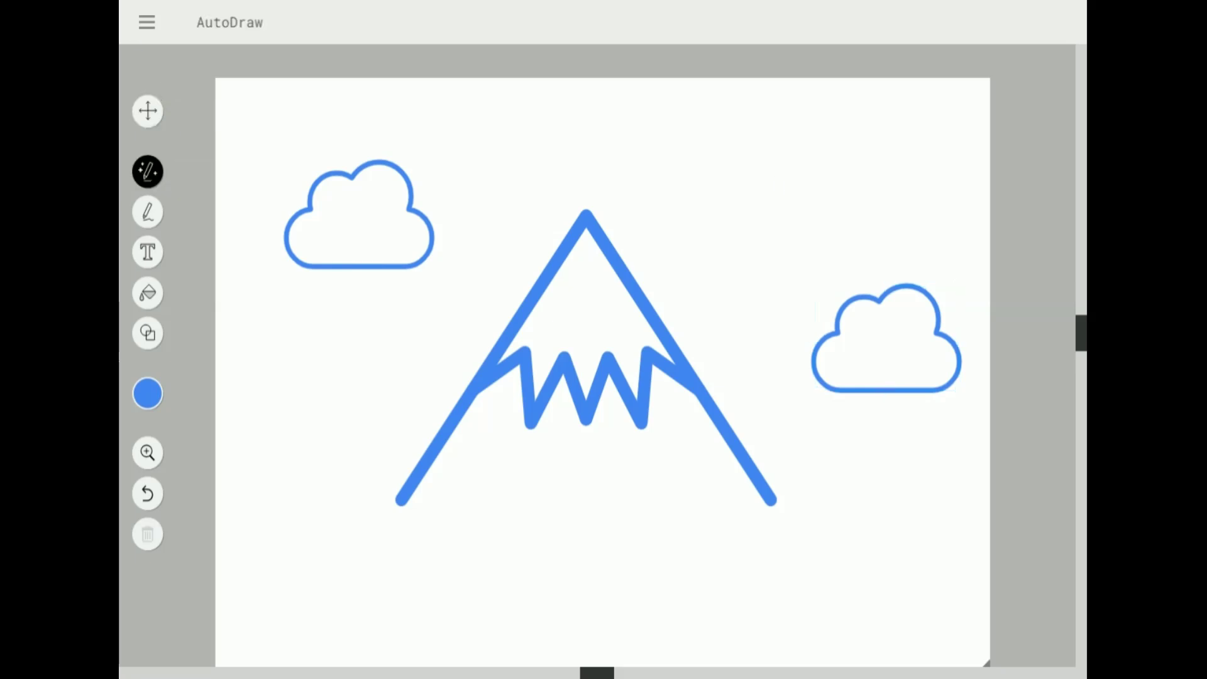
mouse_move(768, 245)
mouse_down()
mouse_move(828, 206)
mouse_move(796, 154)
mouse_move(709, 160)
mouse_move(700, 215)
mouse_move(727, 247)
mouse_move(774, 244)
mouse_move(842, 281)
mouse_up()
drag(827, 221, 874, 229)
drag(839, 182, 879, 135)
drag(810, 156, 791, 93)
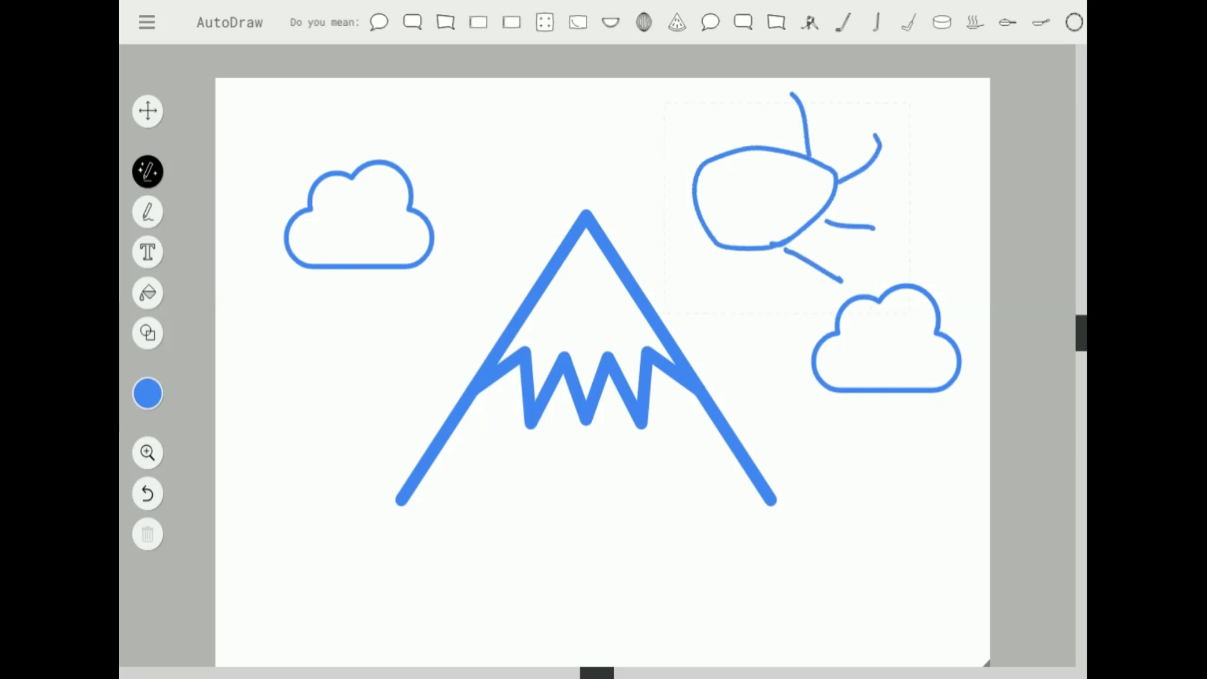
drag(701, 180, 667, 187)
drag(724, 232, 687, 264)
drag(755, 289, 757, 300)
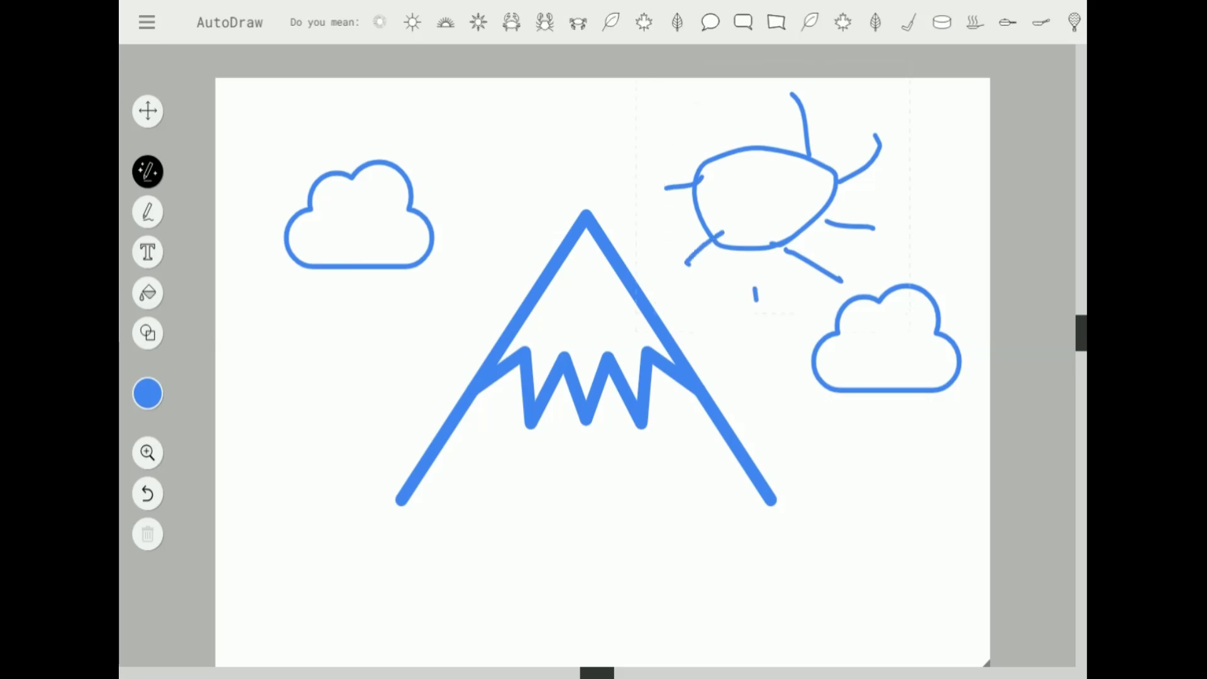
drag(746, 247, 755, 299)
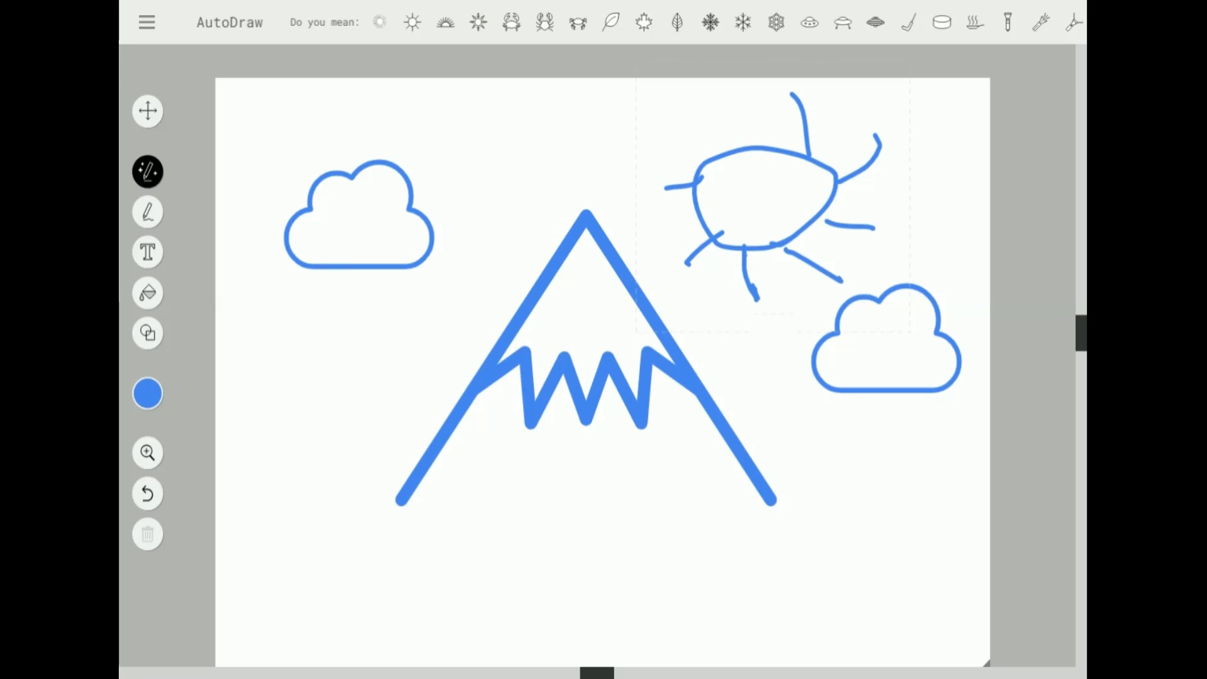
drag(734, 155, 707, 112)
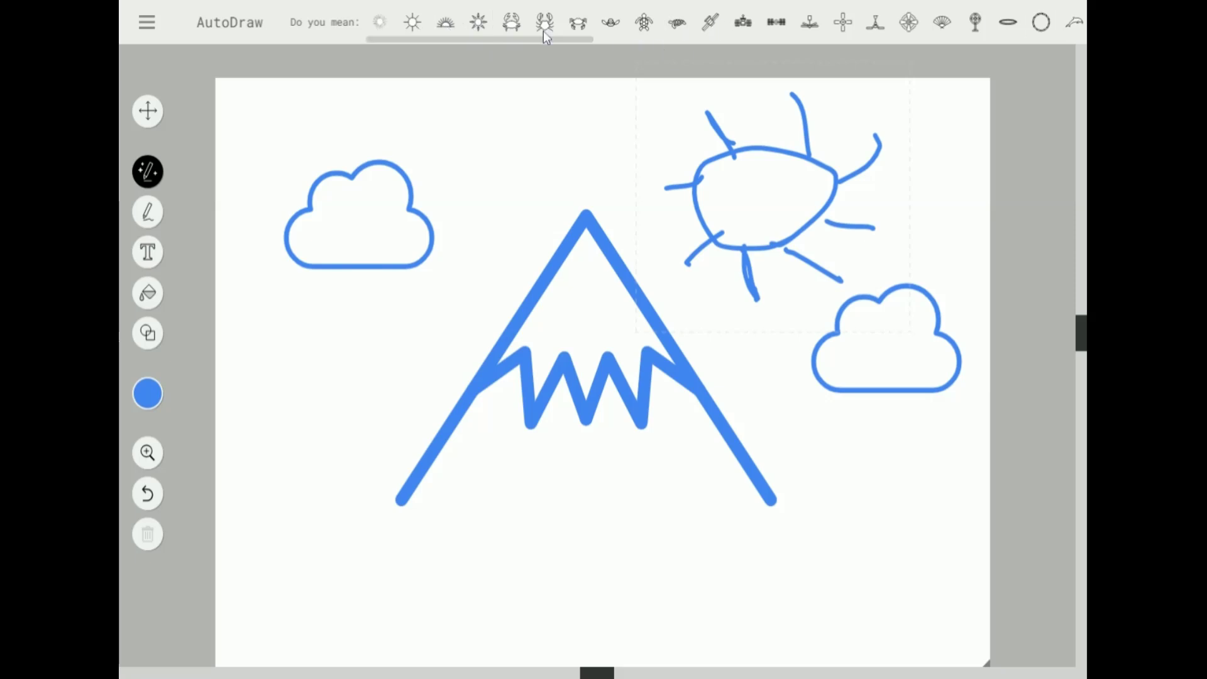
click(410, 23)
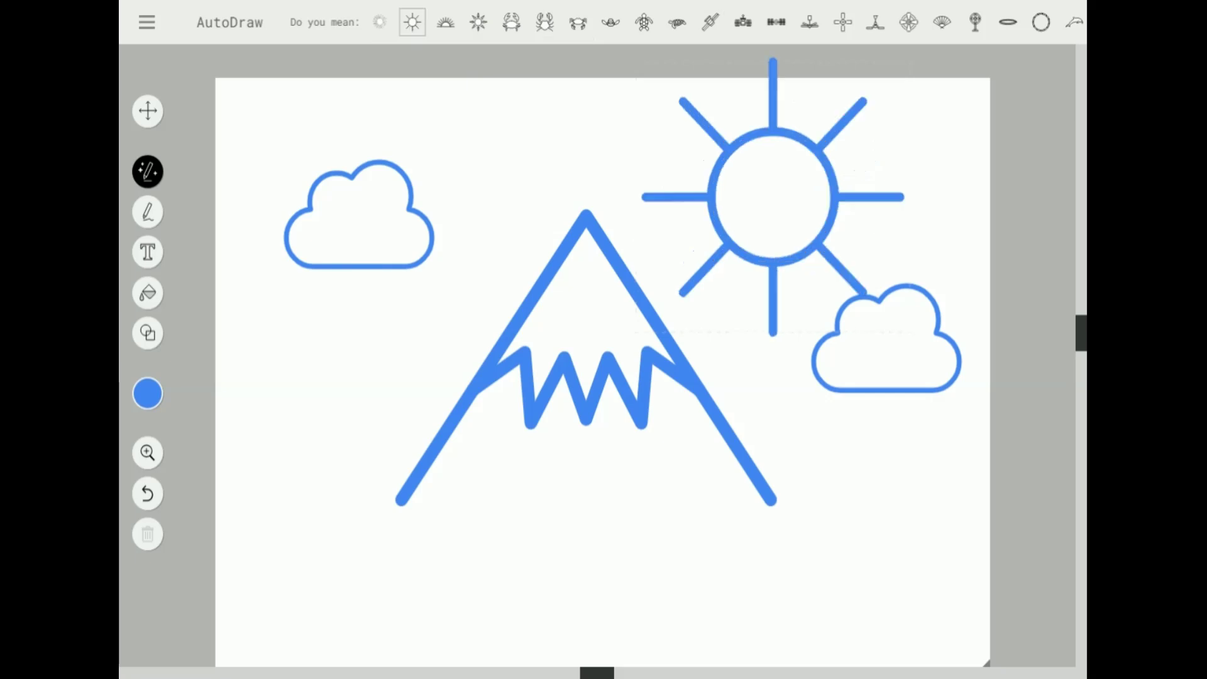
- Move the sun to the canvas's upper-right corner and resize it so that it extends large beyond the canvas edges
click(149, 114)
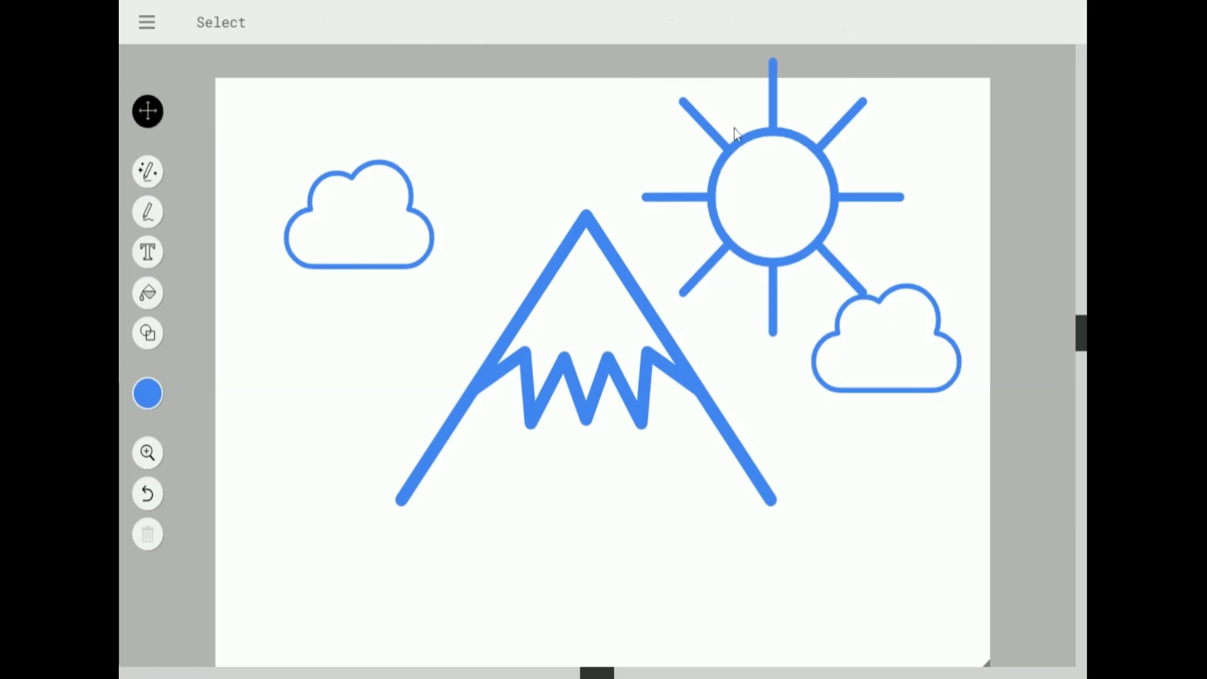
click(748, 149)
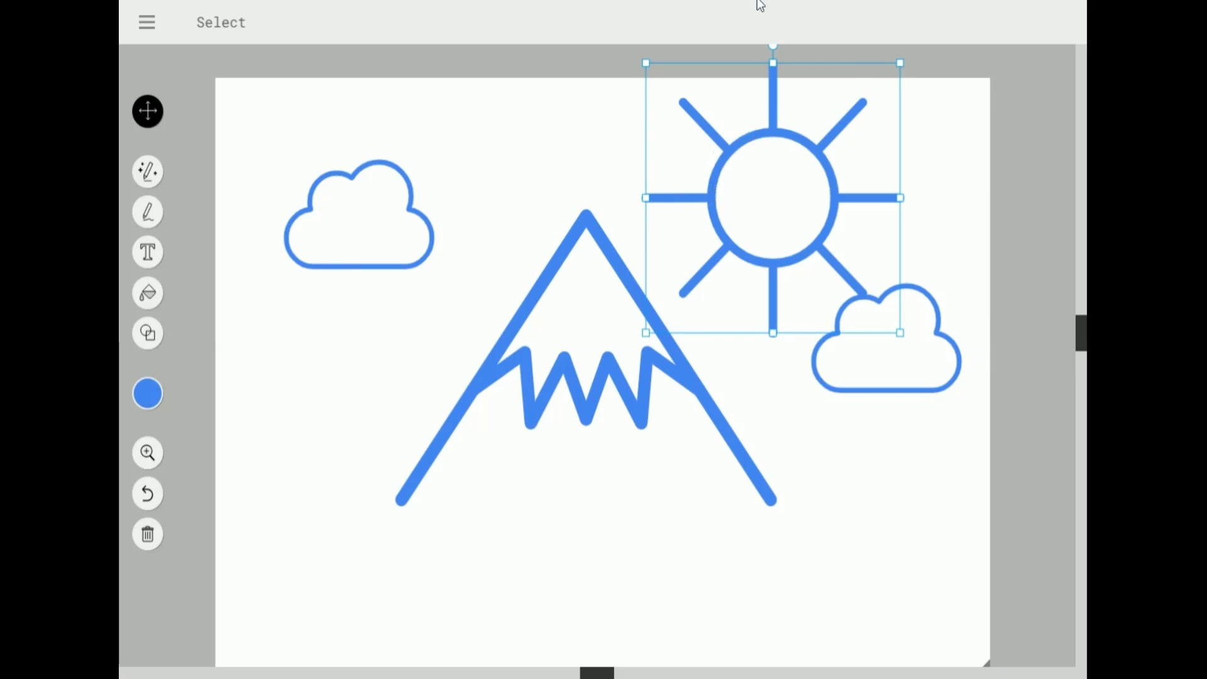
drag(642, 64, 689, 119)
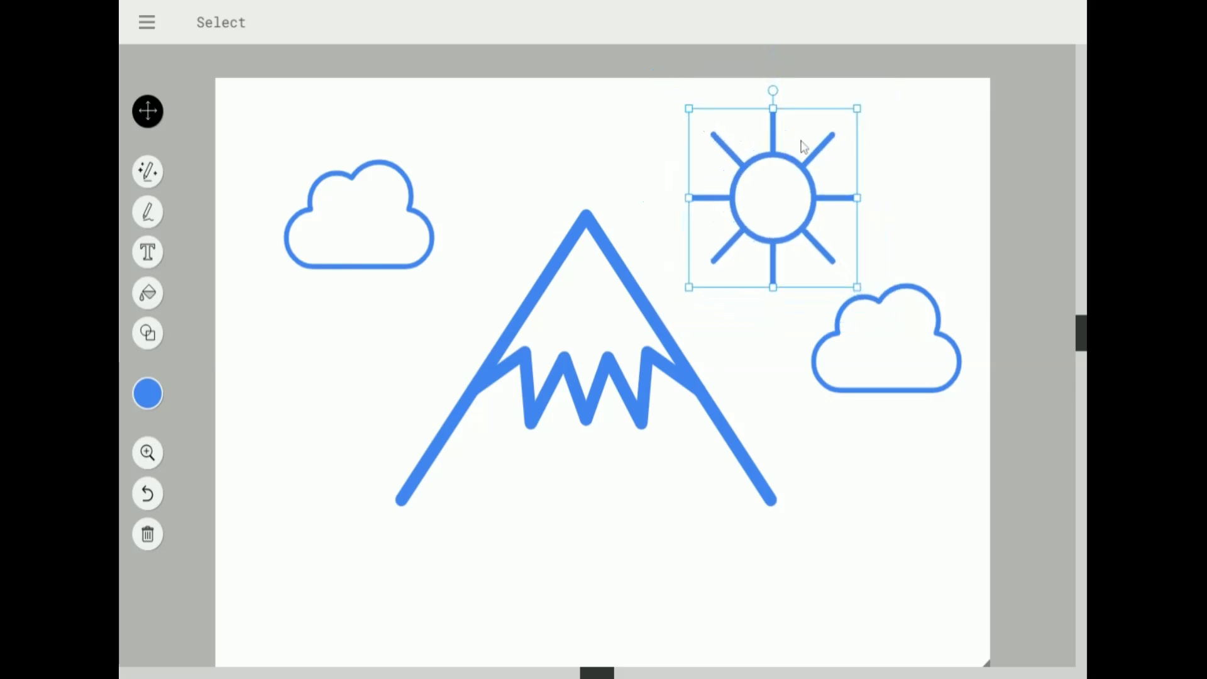
drag(804, 146, 1013, 54)
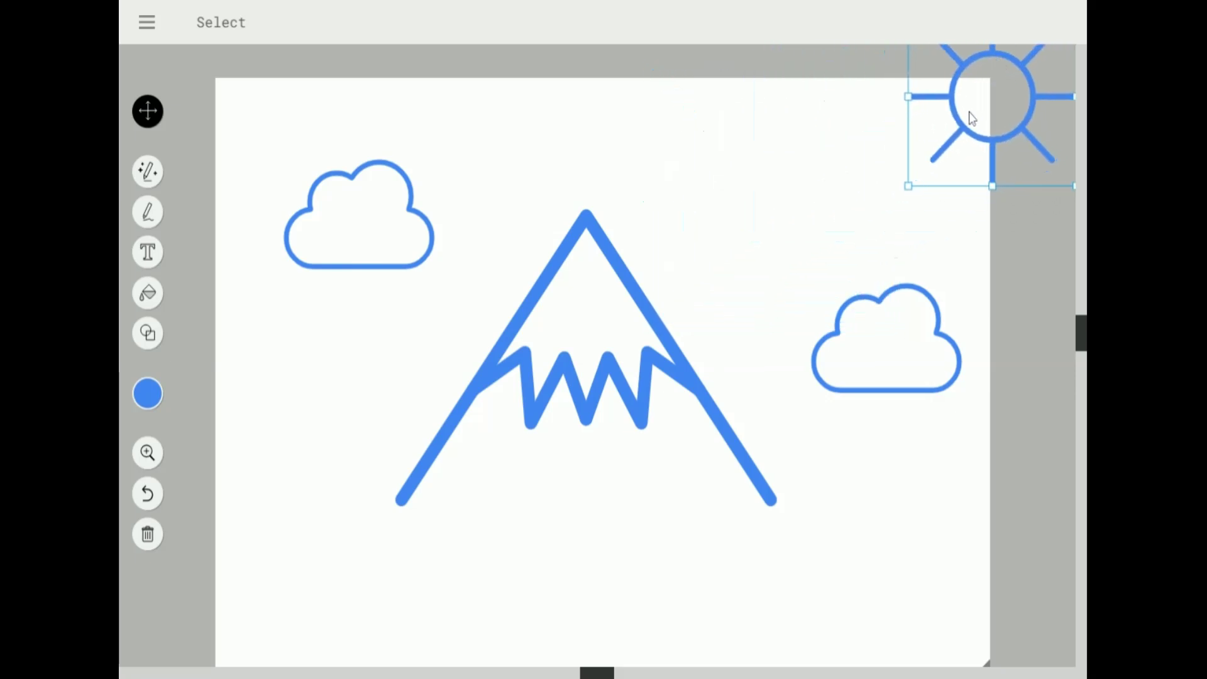
drag(969, 112, 967, 114)
drag(908, 186, 821, 262)
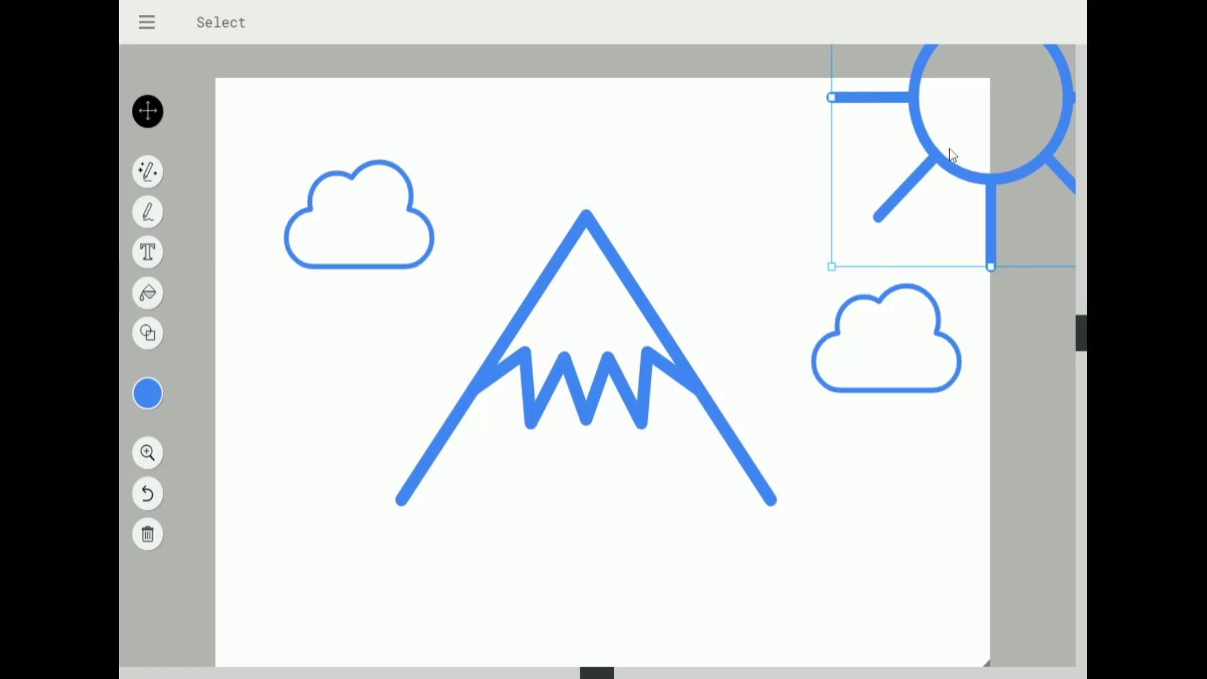
drag(942, 155, 942, 165)
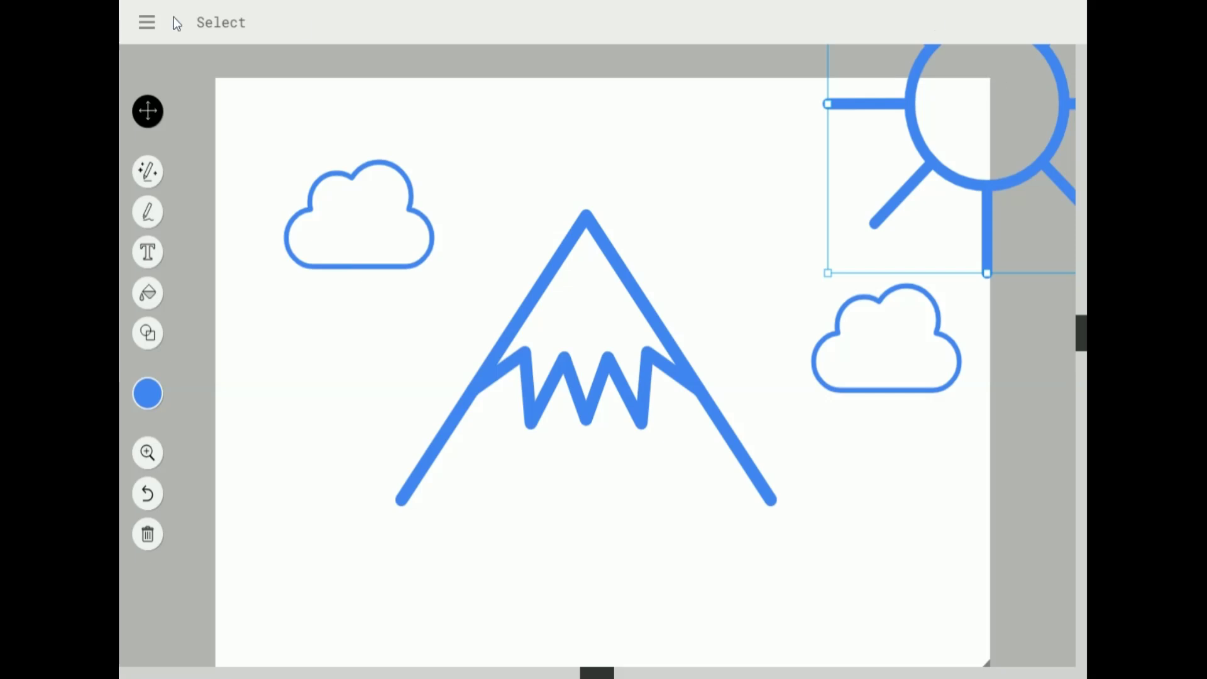
click(149, 29)
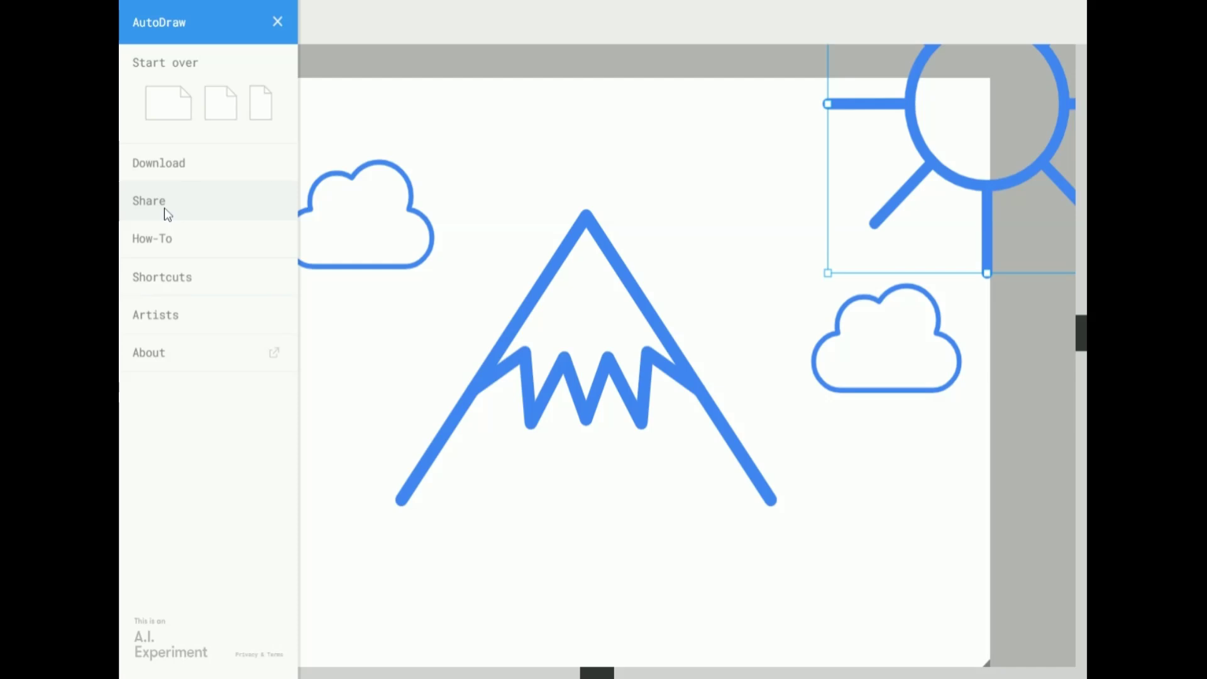
click(446, 134)
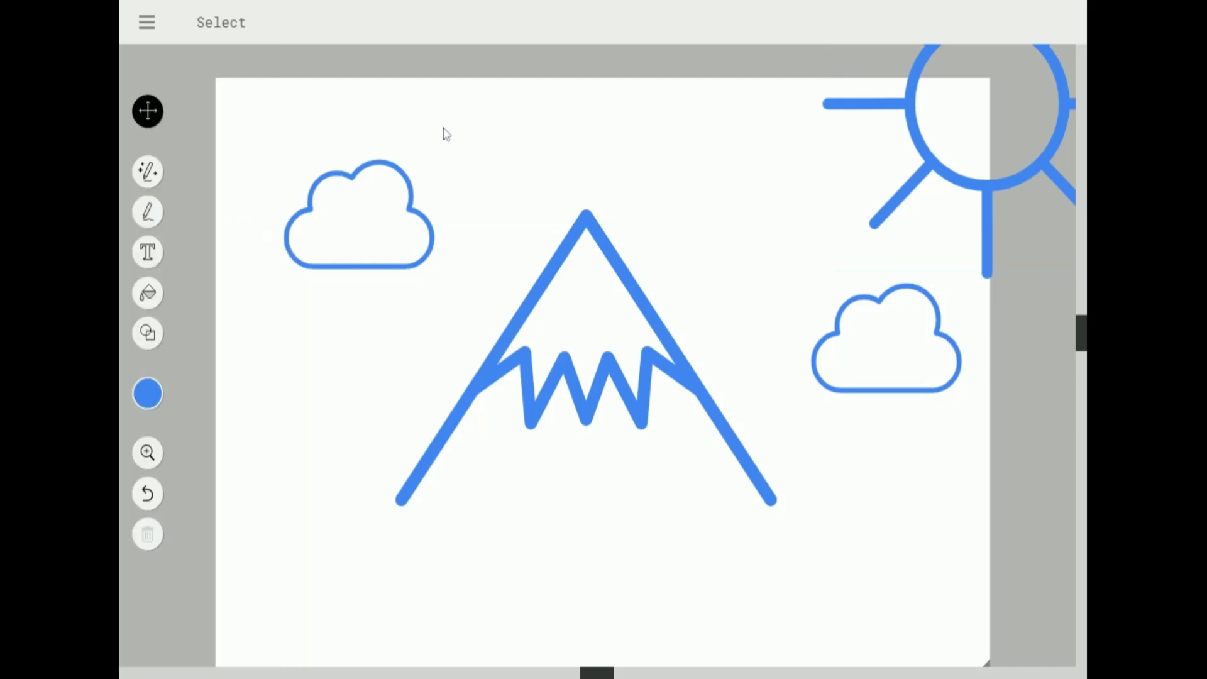
- Fill both the mountain's snow cap and its lower slopes with black
click(157, 298)
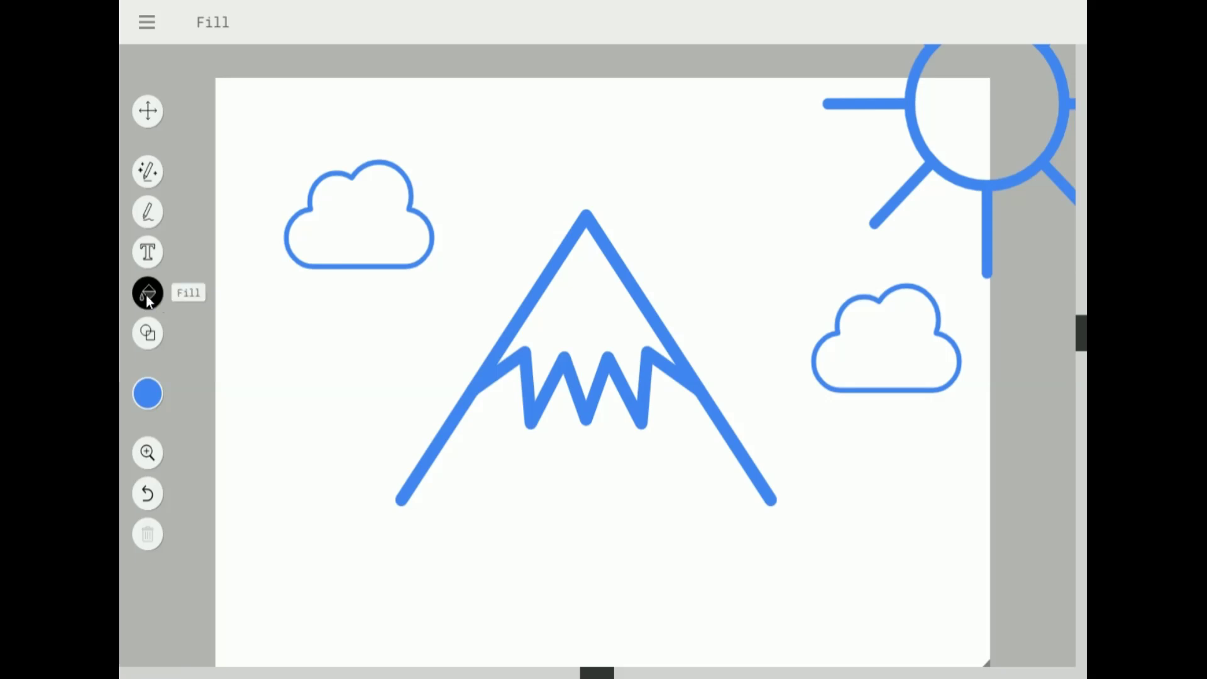
click(151, 403)
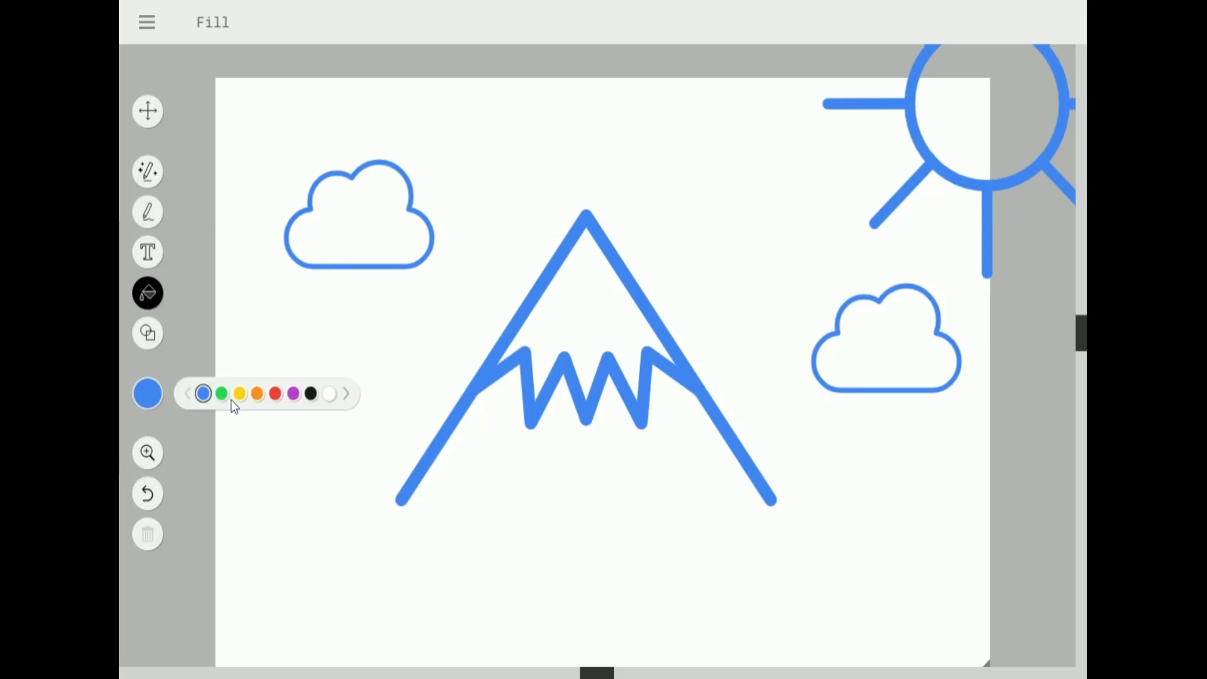
click(329, 395)
click(310, 395)
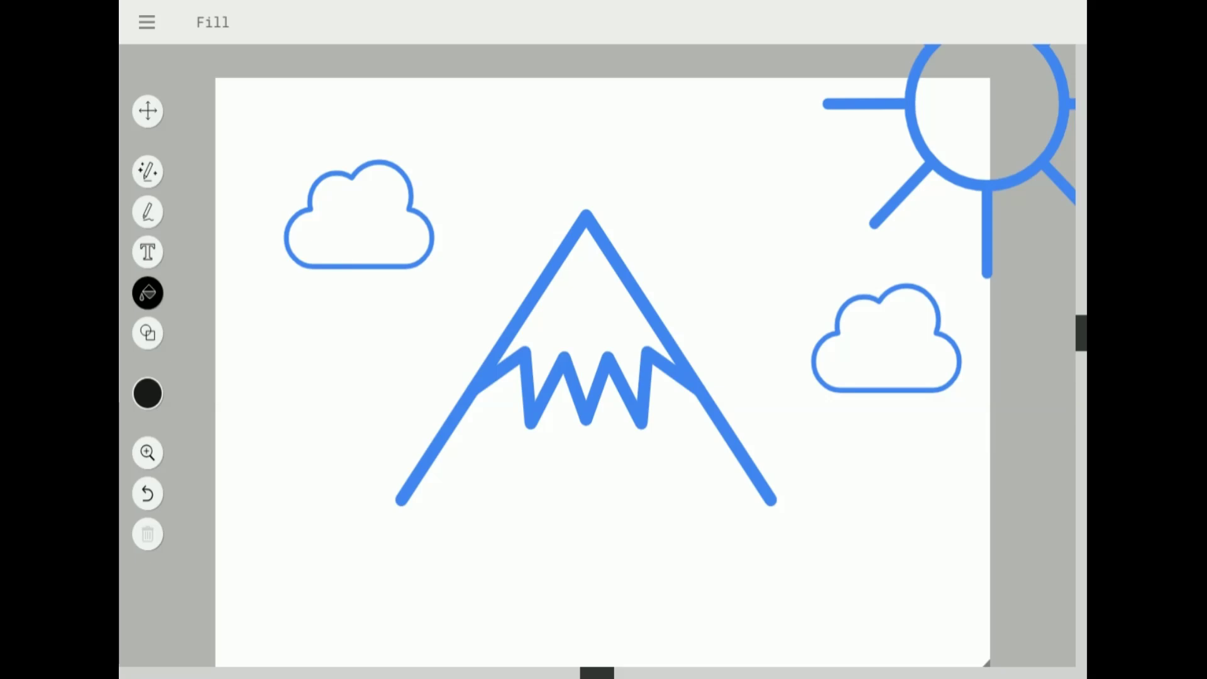
click(586, 313)
click(586, 459)
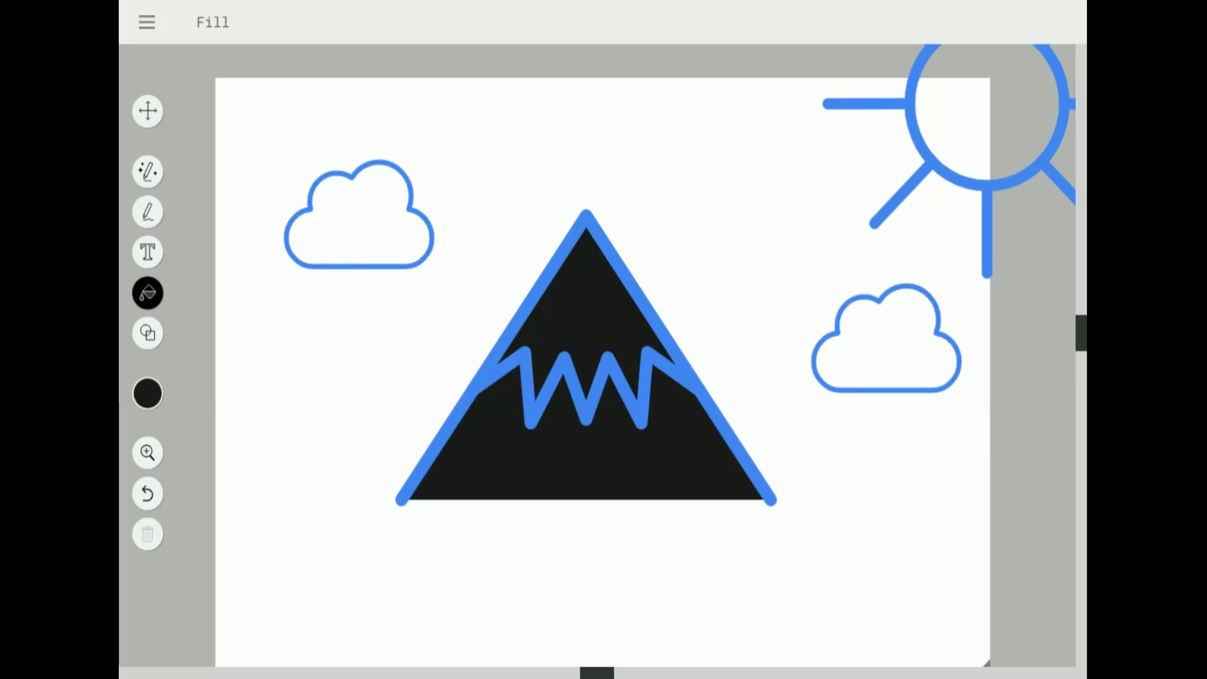
- Try to fill the canvas background with blue, and undo that fill
click(134, 402)
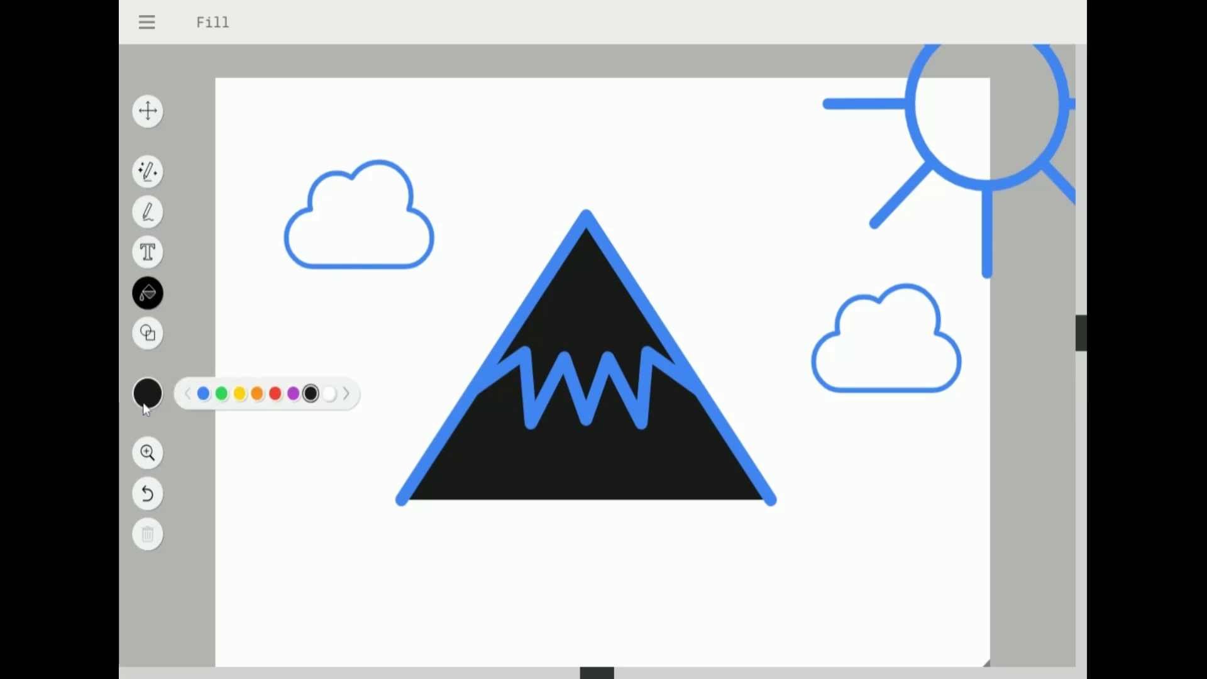
click(207, 399)
click(314, 378)
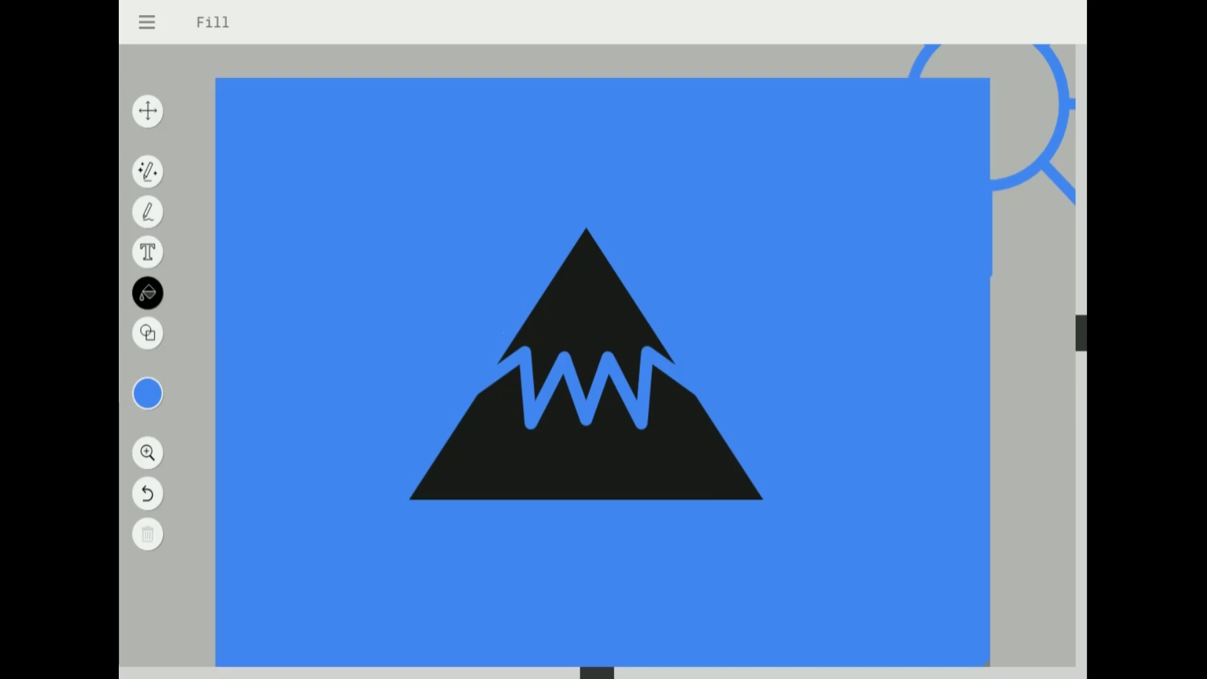
click(155, 398)
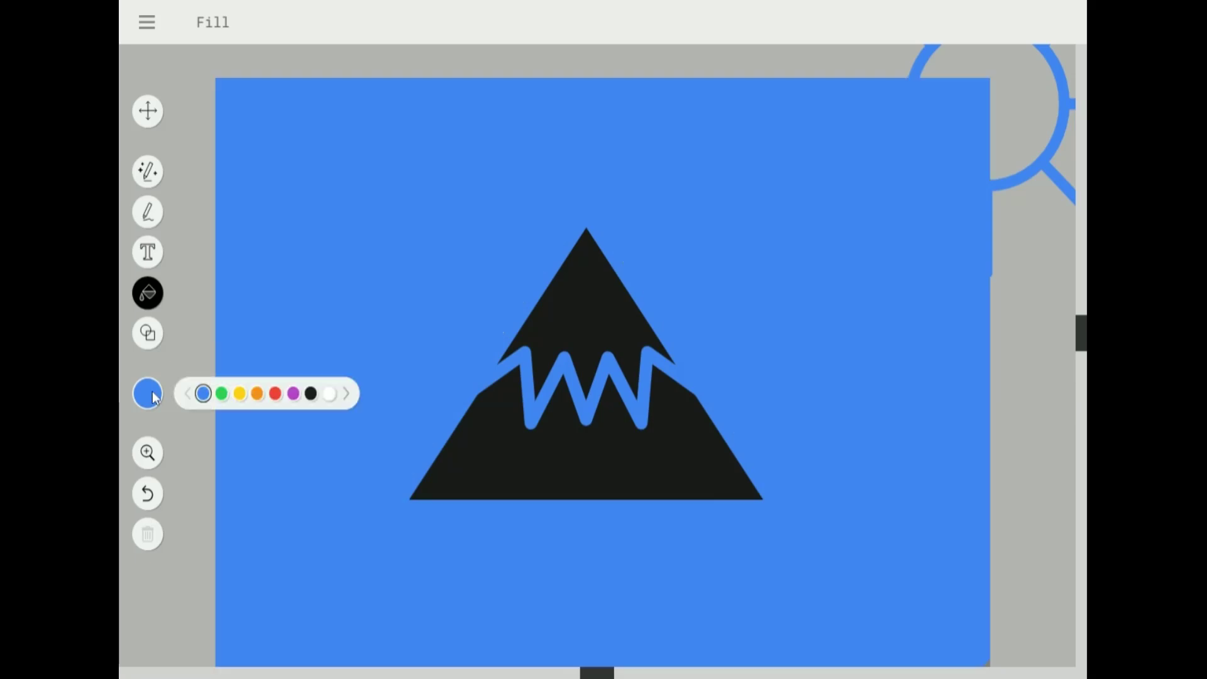
key(ctrl+z)
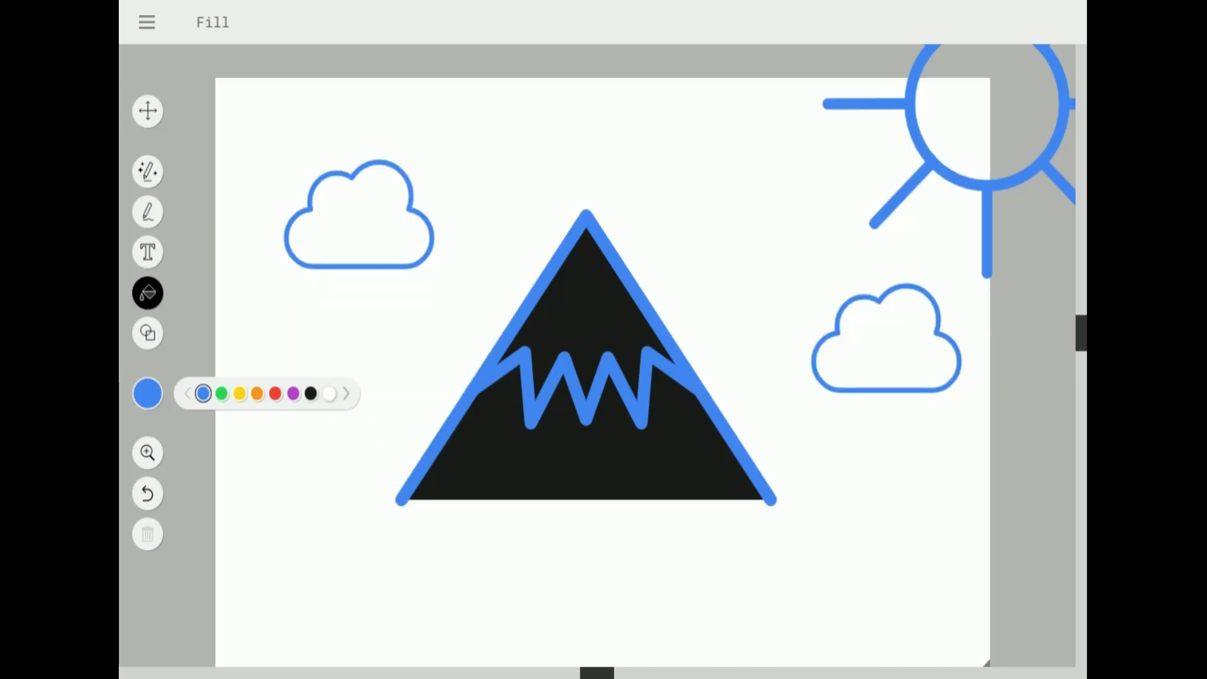
- Fill both clouds with white
click(158, 402)
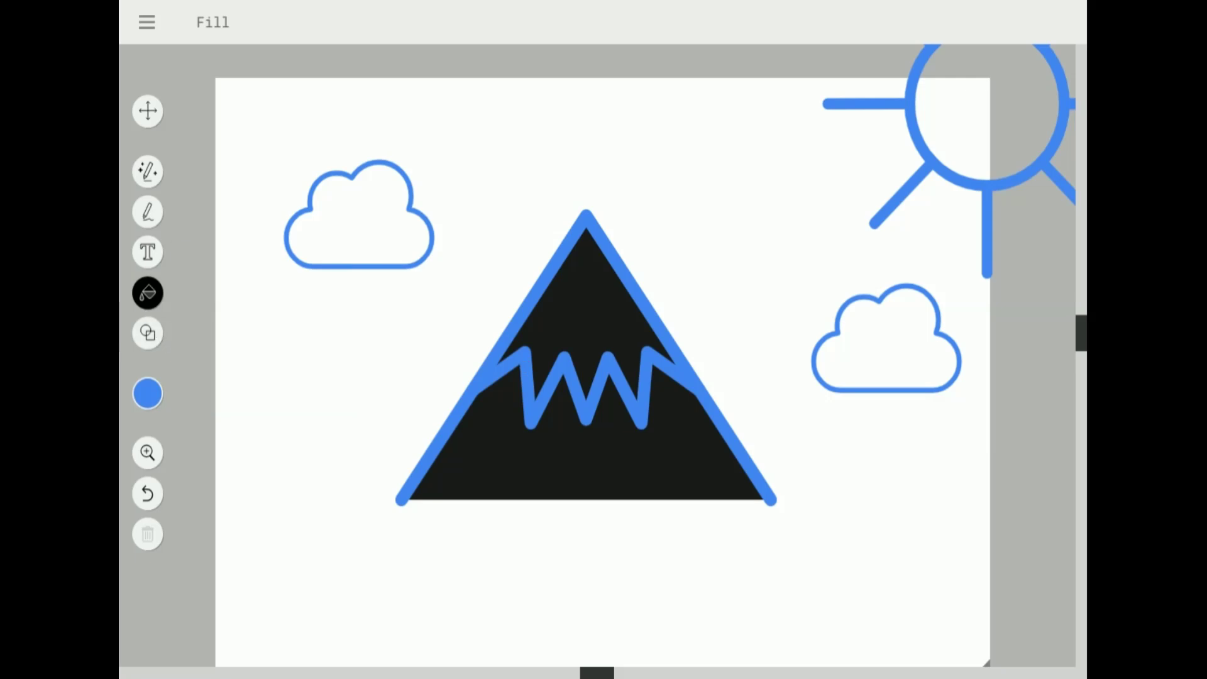
click(148, 394)
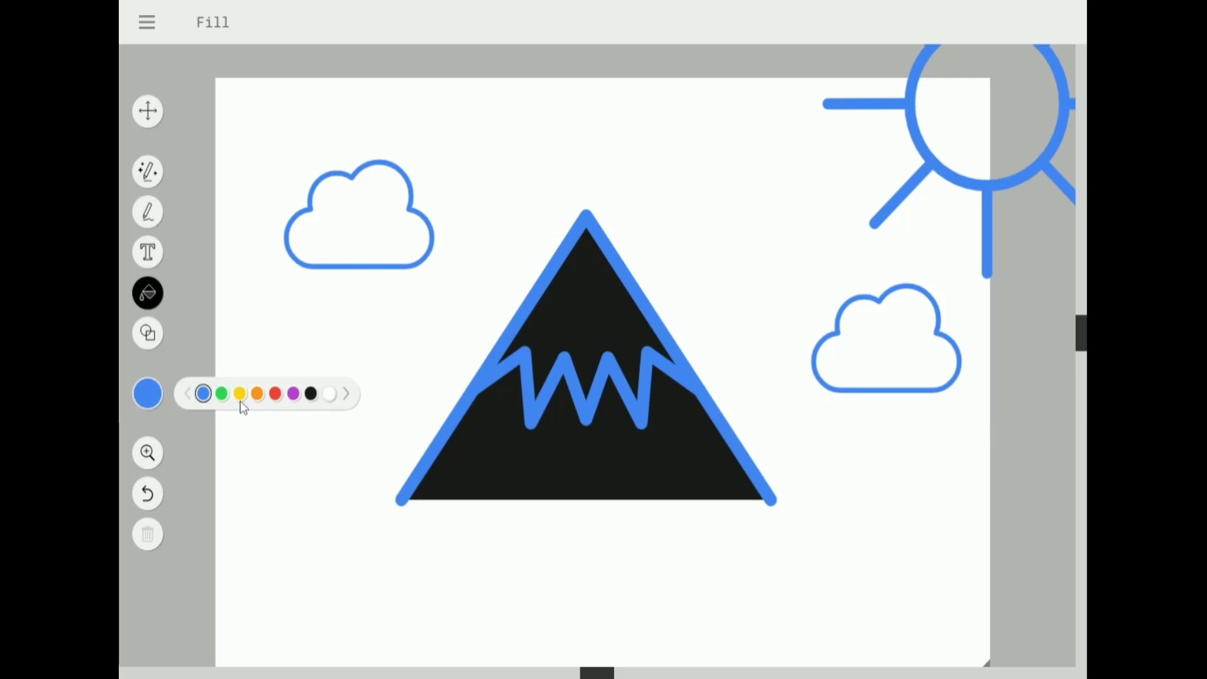
click(329, 394)
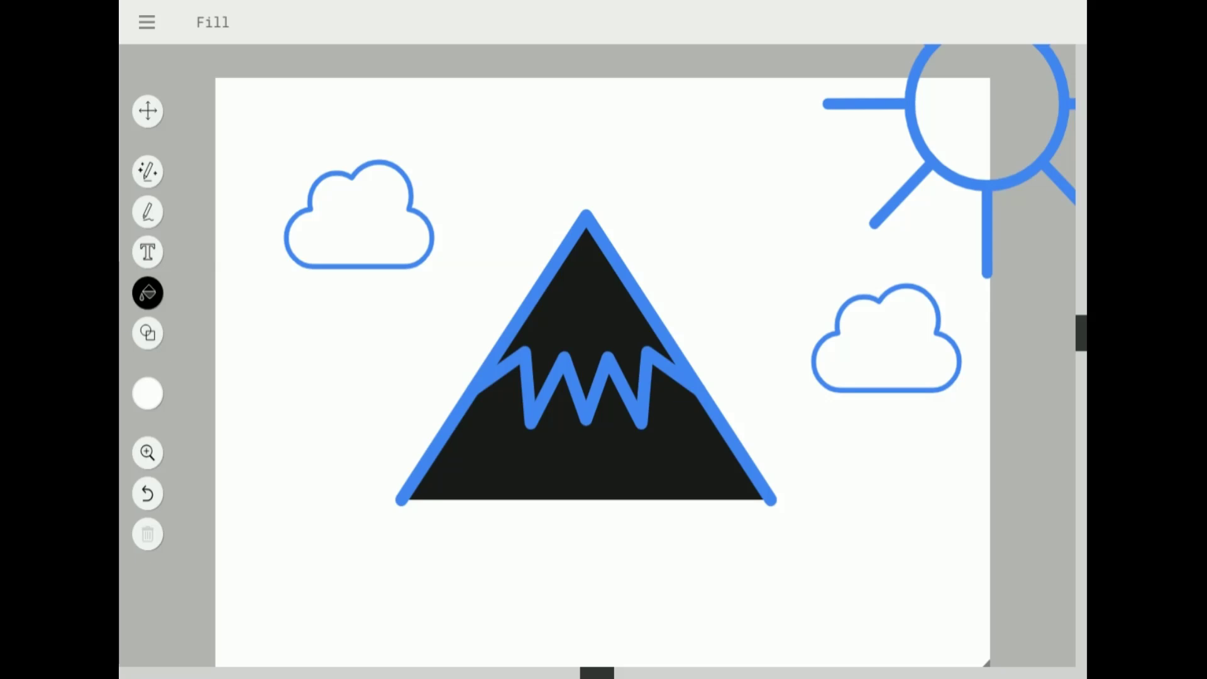
- Fill the sun's round disc with yellow
click(161, 395)
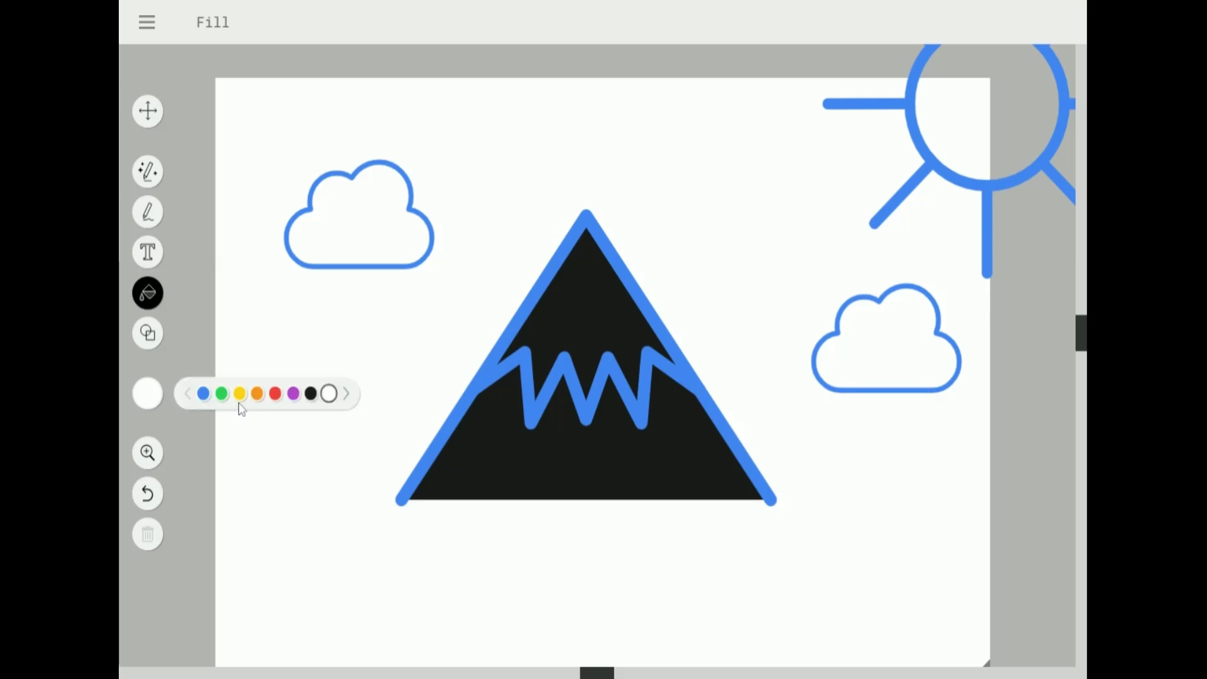
click(240, 395)
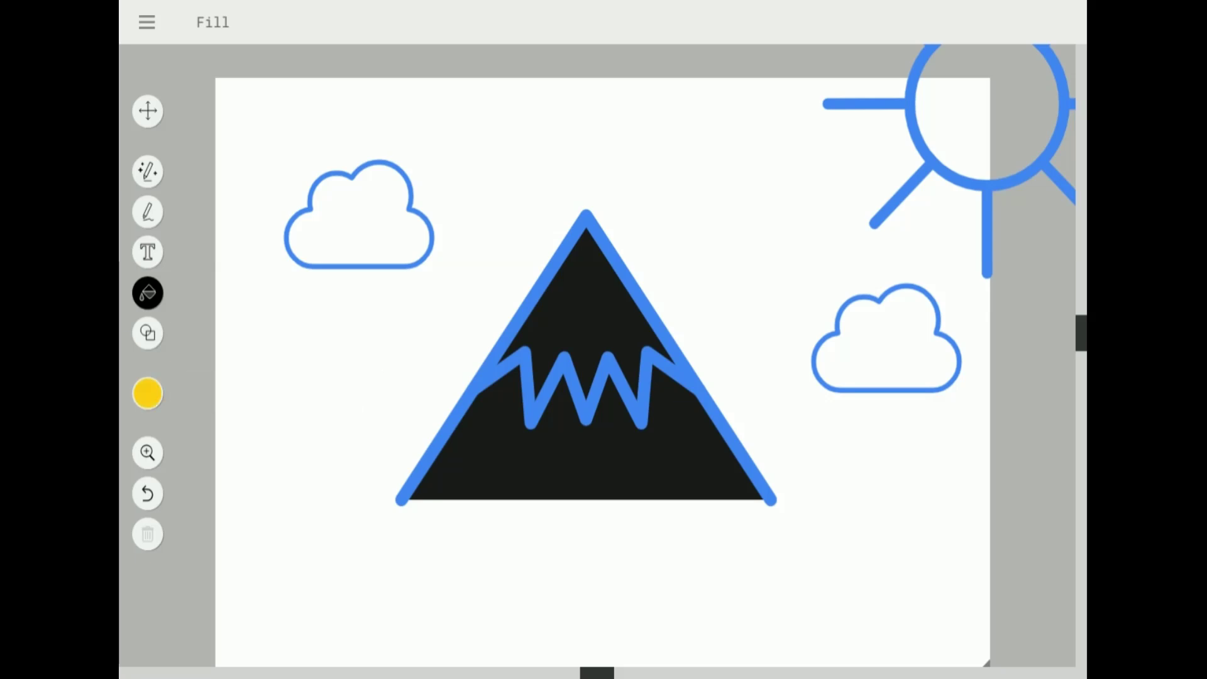
click(987, 112)
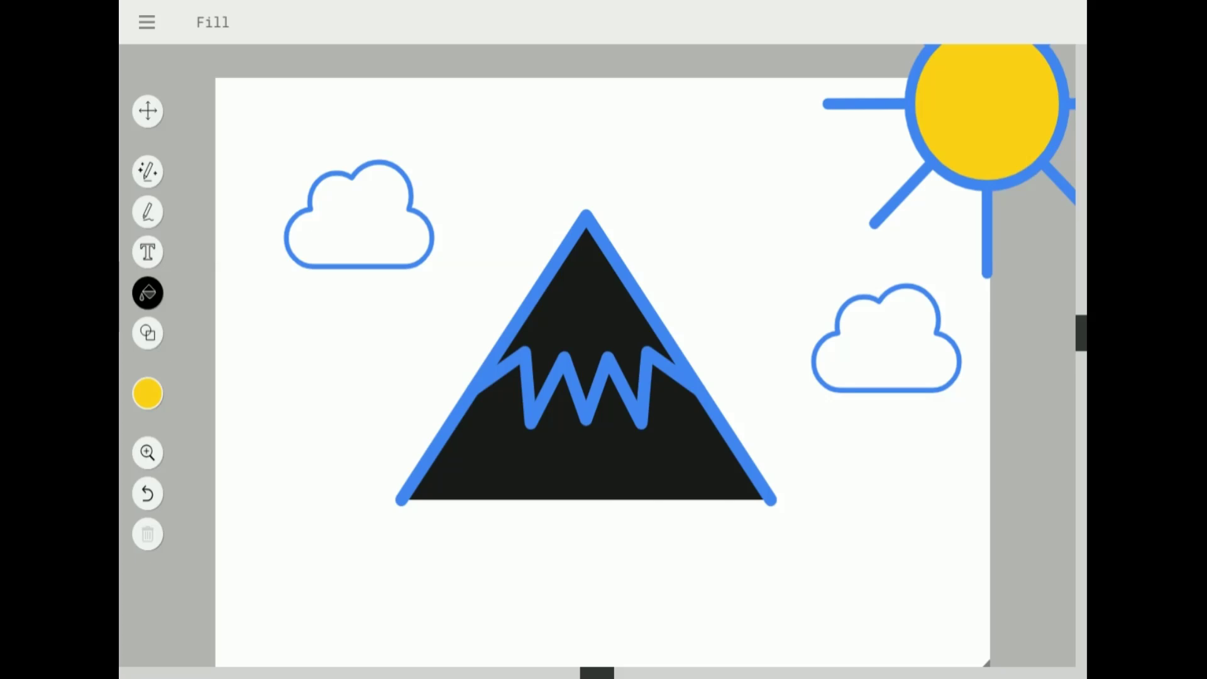
- Fill the canvas background around the mountain and clouds with blue
click(152, 406)
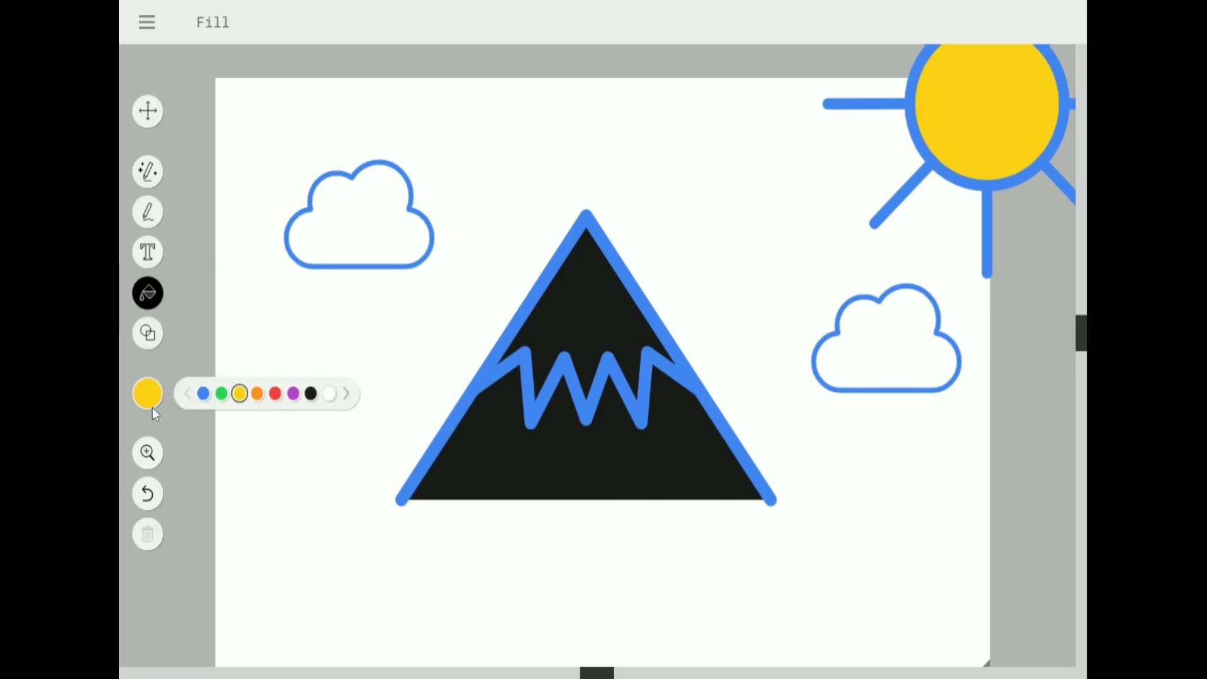
click(203, 394)
click(327, 389)
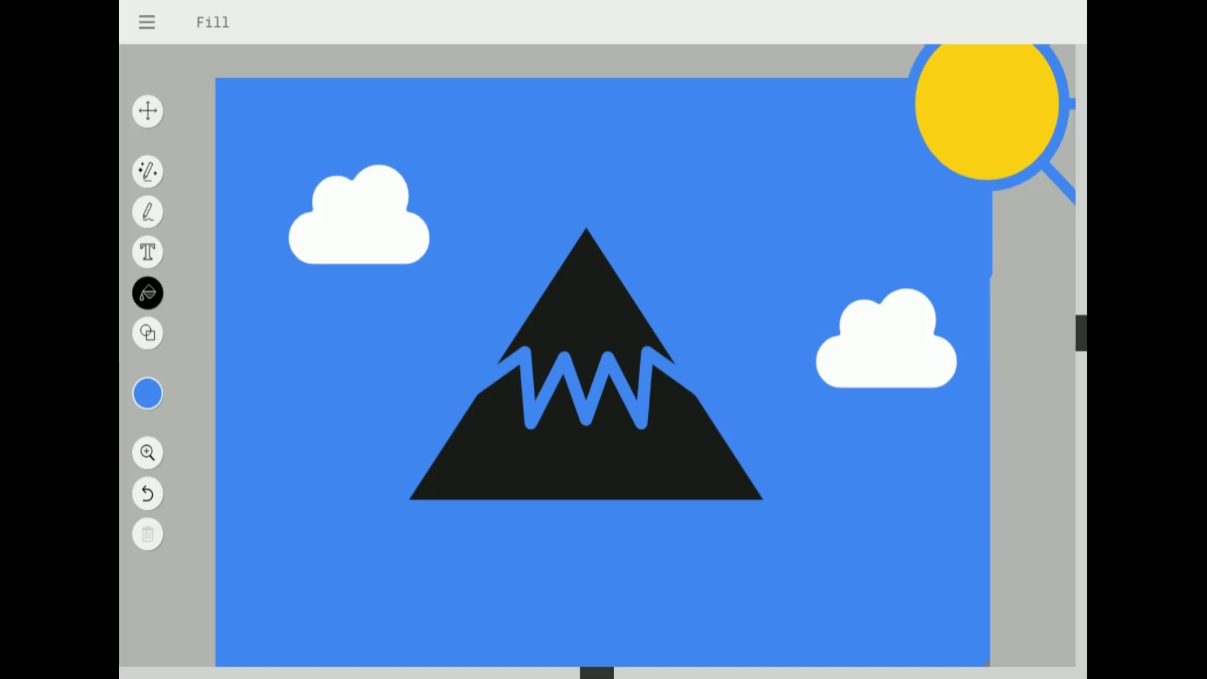
- Enlarge the mountain to nearly the canvas's width and move it down so that its peak sits between the two clouds
click(157, 108)
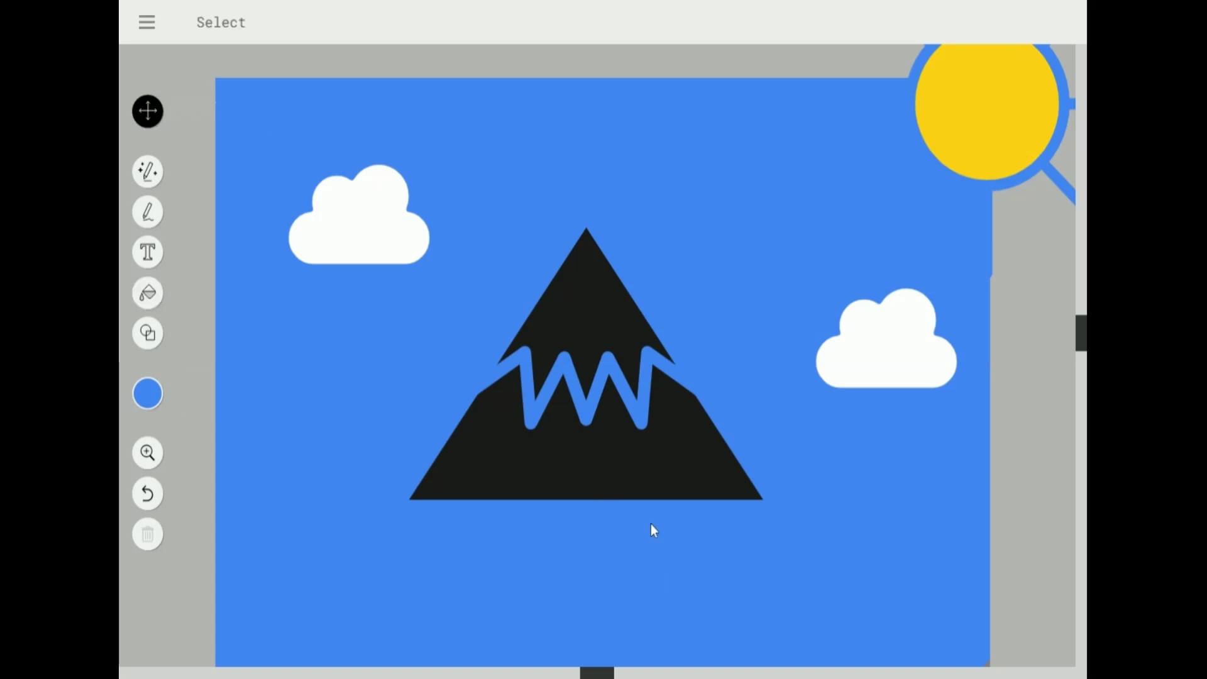
click(611, 469)
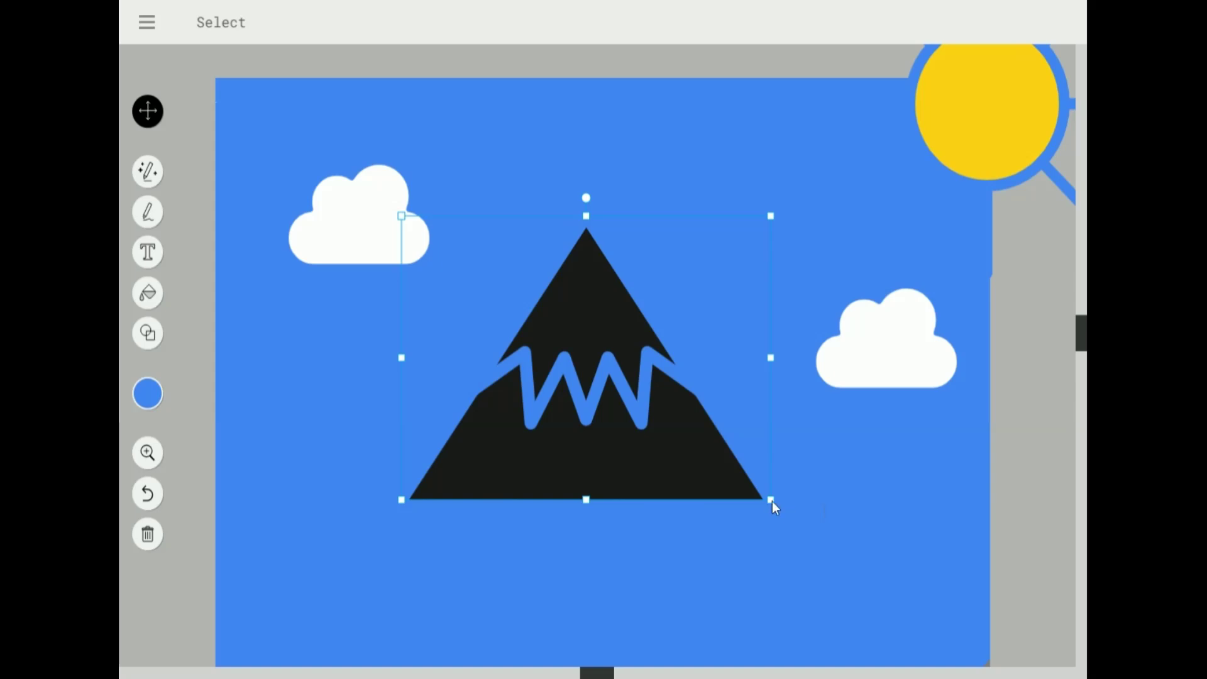
drag(772, 500, 903, 670)
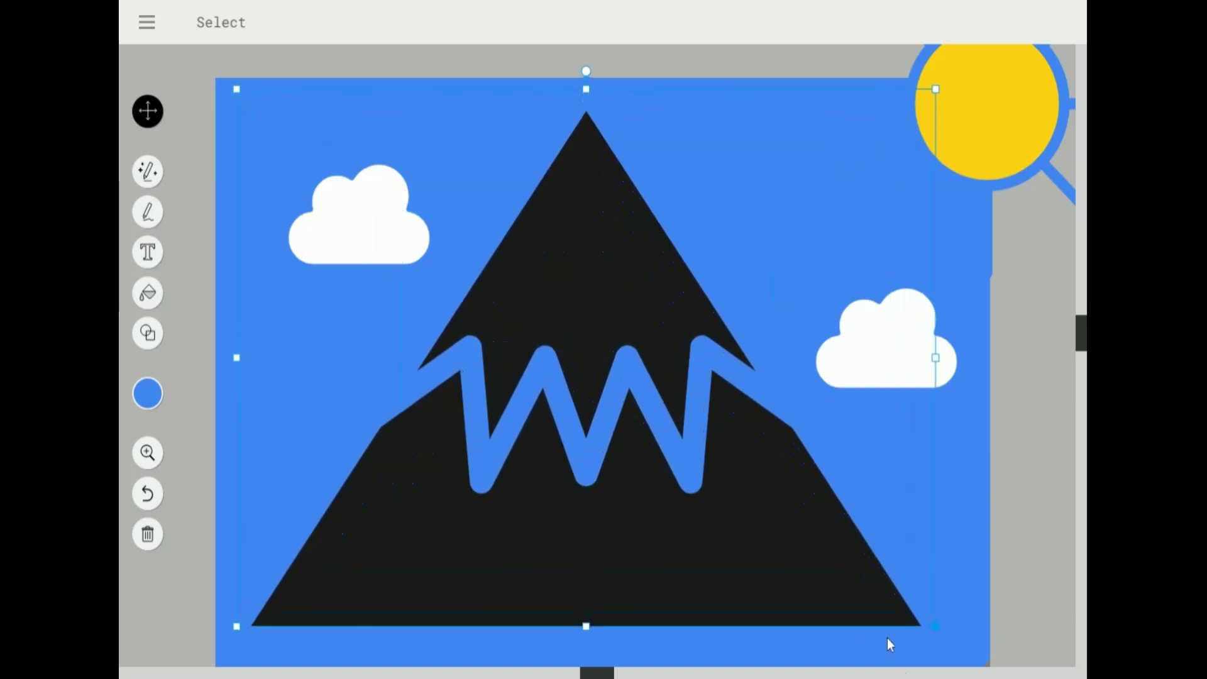
drag(680, 450, 680, 558)
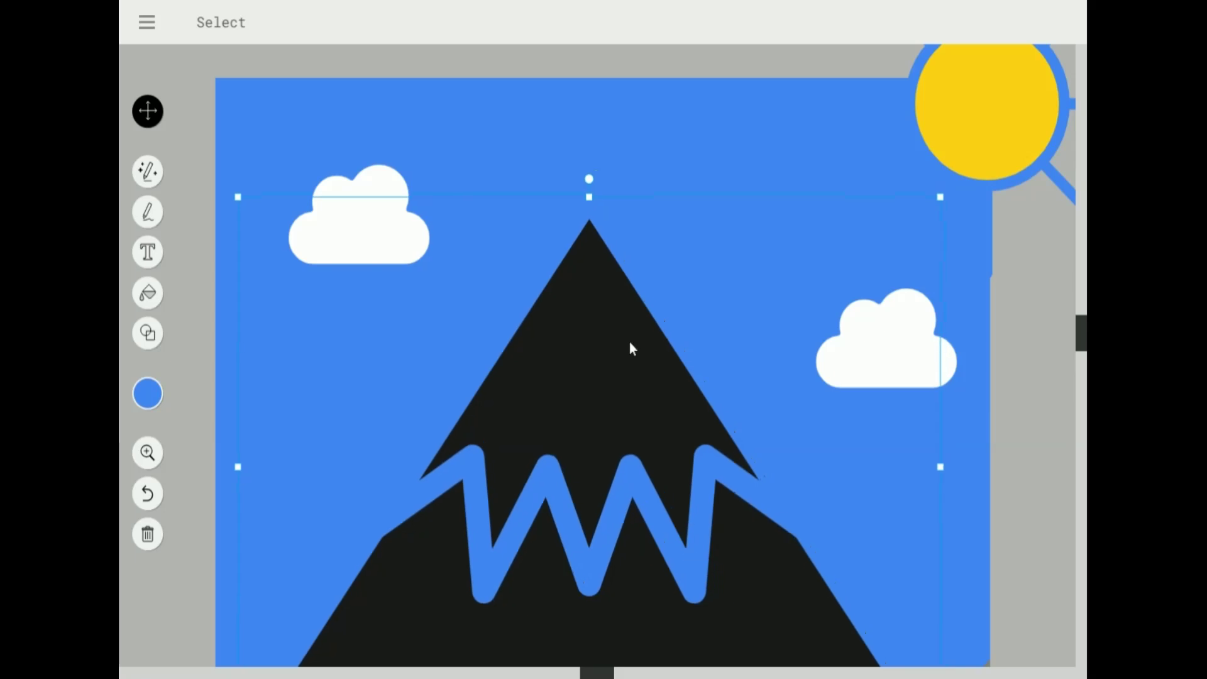
- Try a blue Roboto Mono text at size 48 above the mountain's peak, and delete all its characters
click(158, 252)
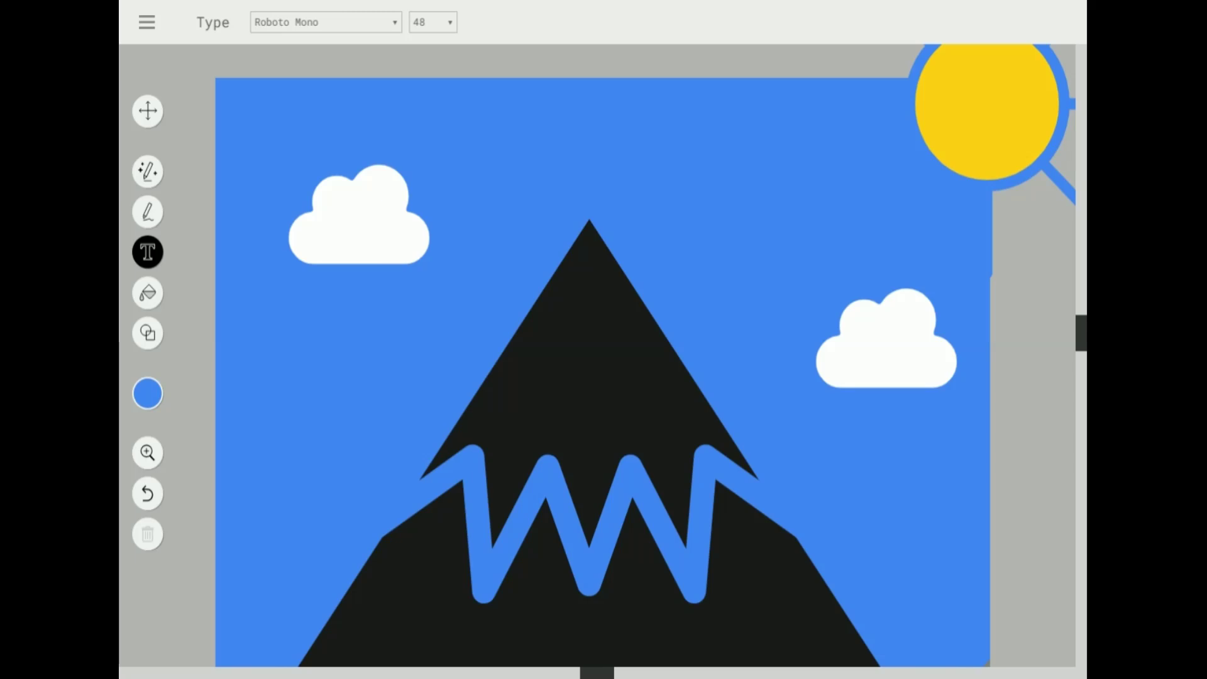
click(477, 101)
text(Hello )
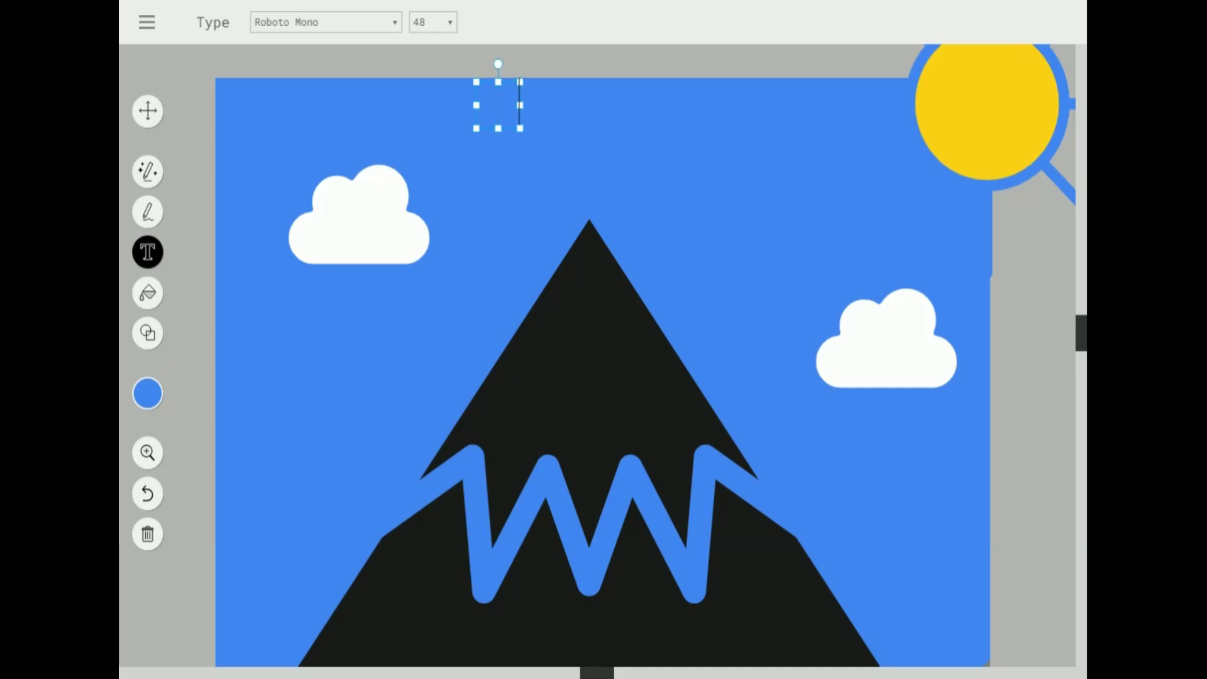
text(ins)
key(BackSpace)
key(BackSpace)
key(BackSpace)
key(BackSpace)
key(BackSpace)
key(BackSpace)
key(BackSpace)
key(BackSpace)
key(BackSpace)
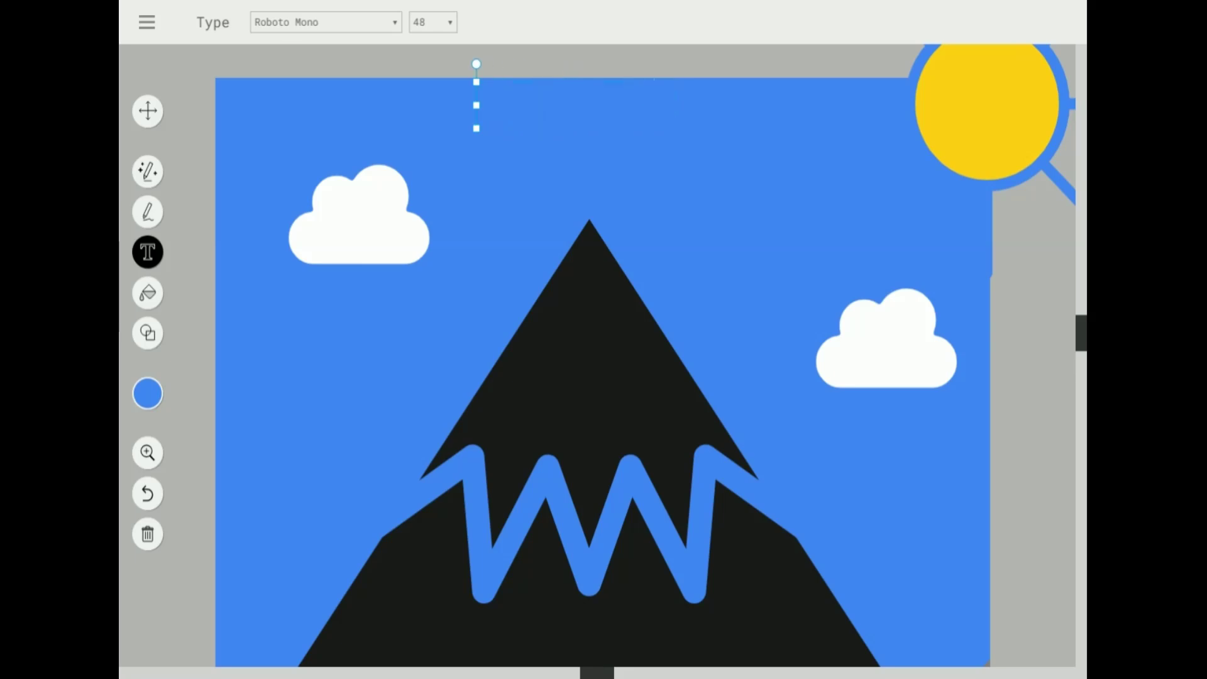
- Set the drawing colour to red and leave the empty text box
click(155, 395)
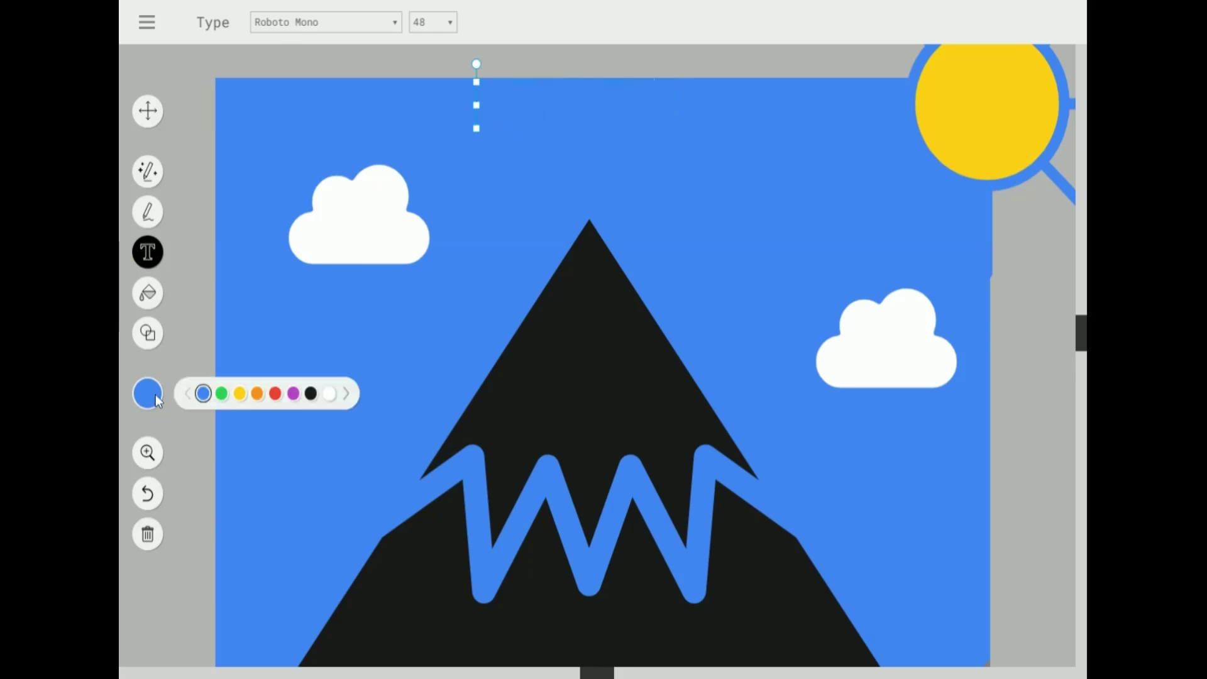
click(275, 394)
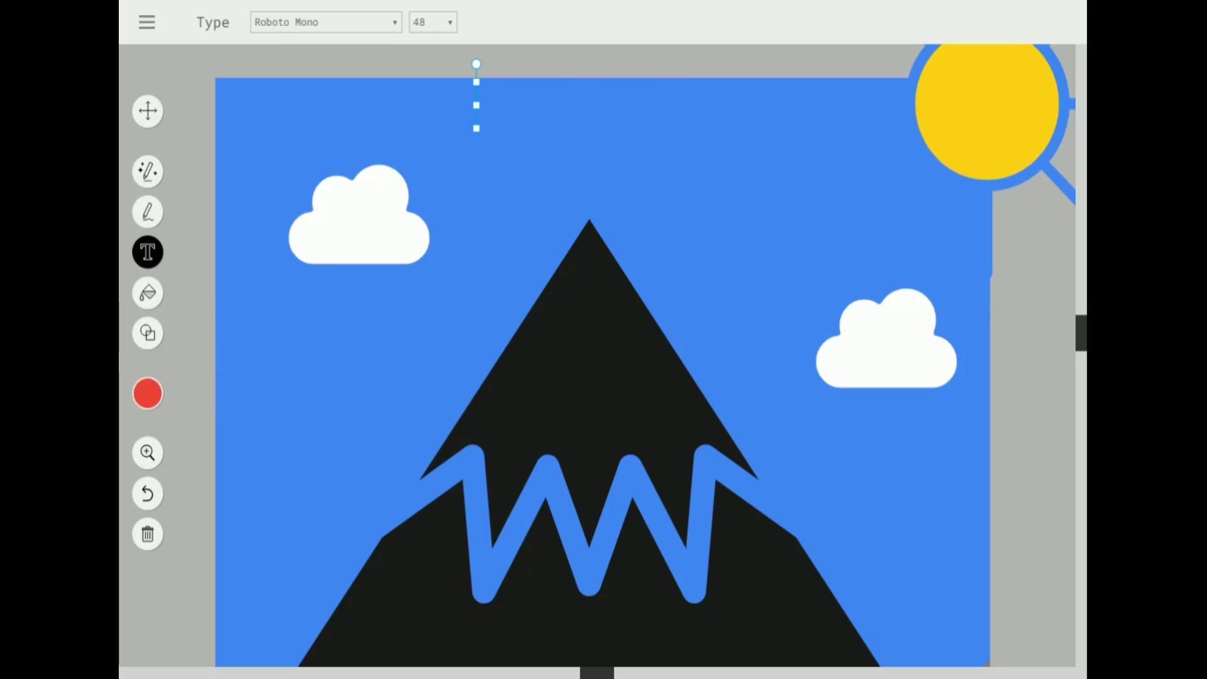
key(Escape)
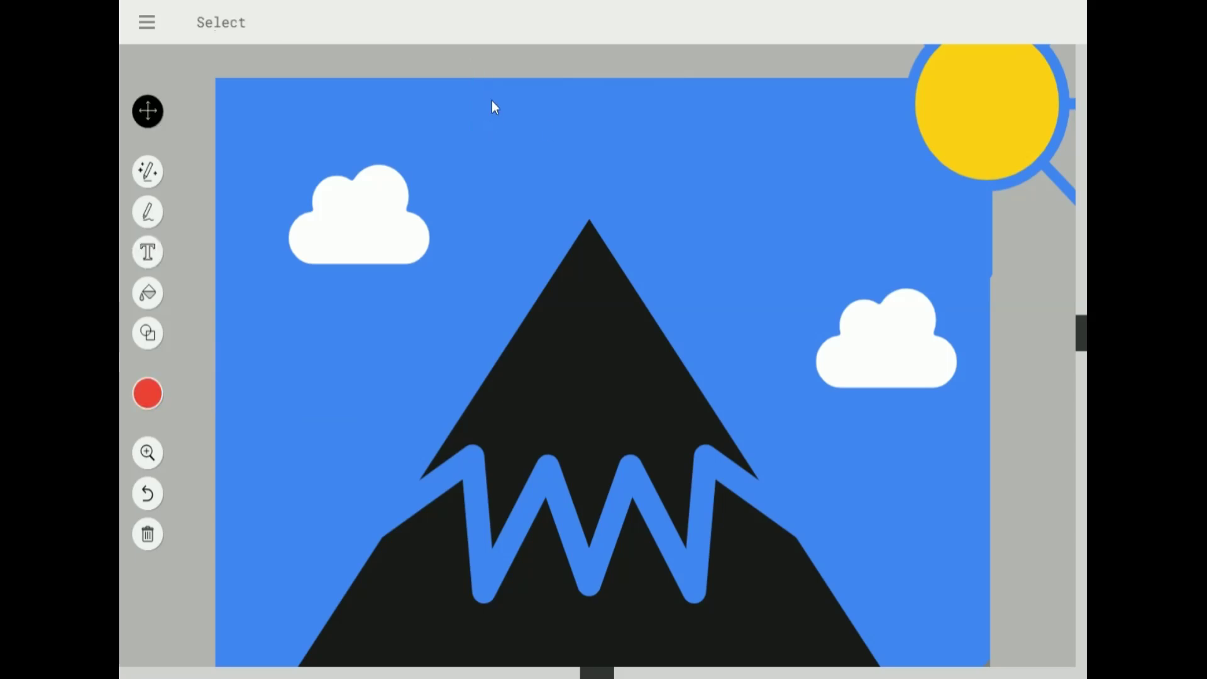
click(492, 101)
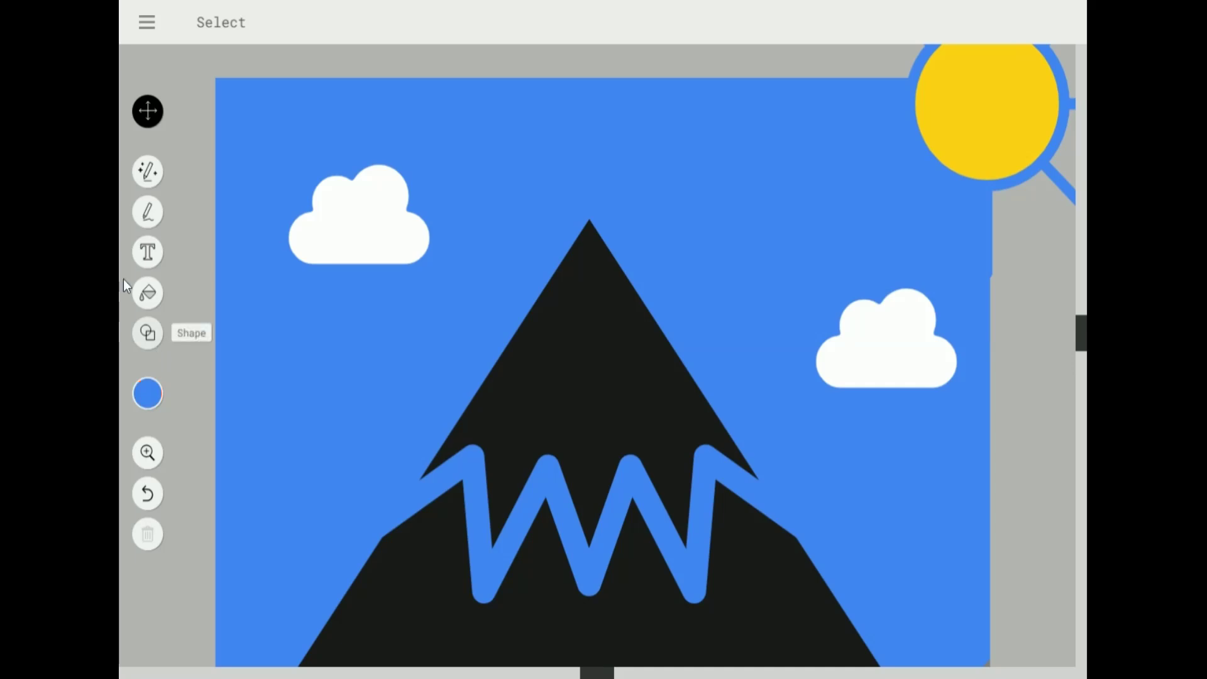
- Try writing a first name in red Roboto Mono above the mountain, and delete all its characters
click(147, 248)
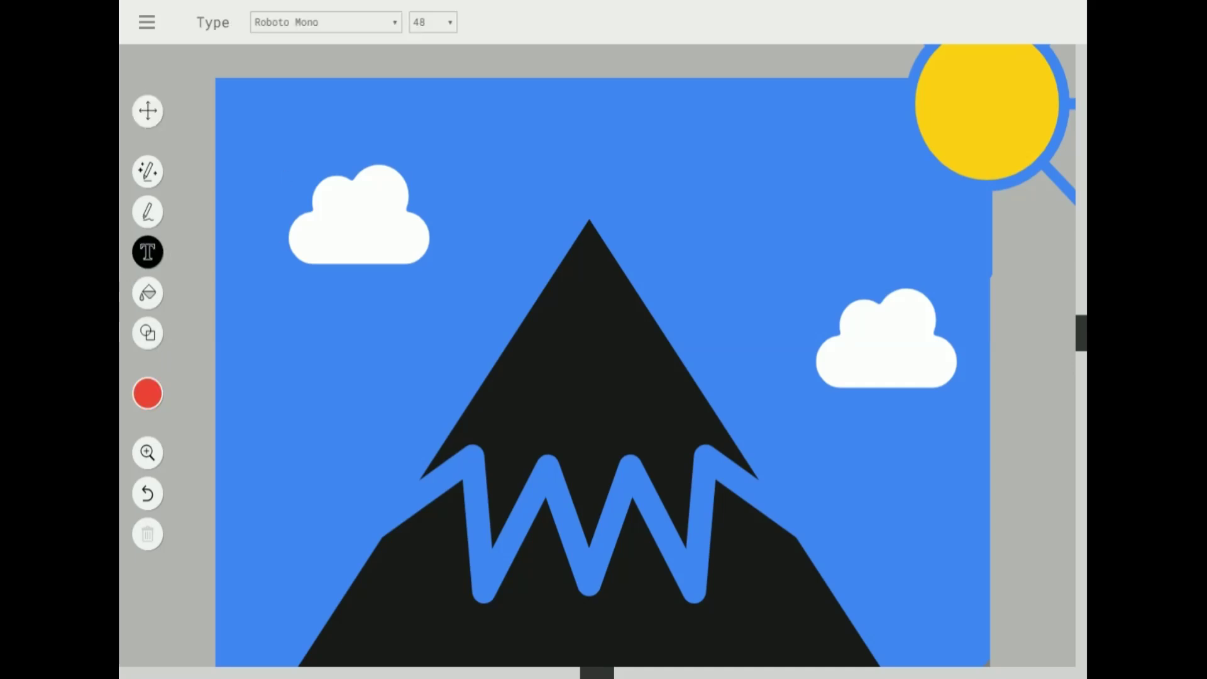
click(447, 124)
text(ziyad)
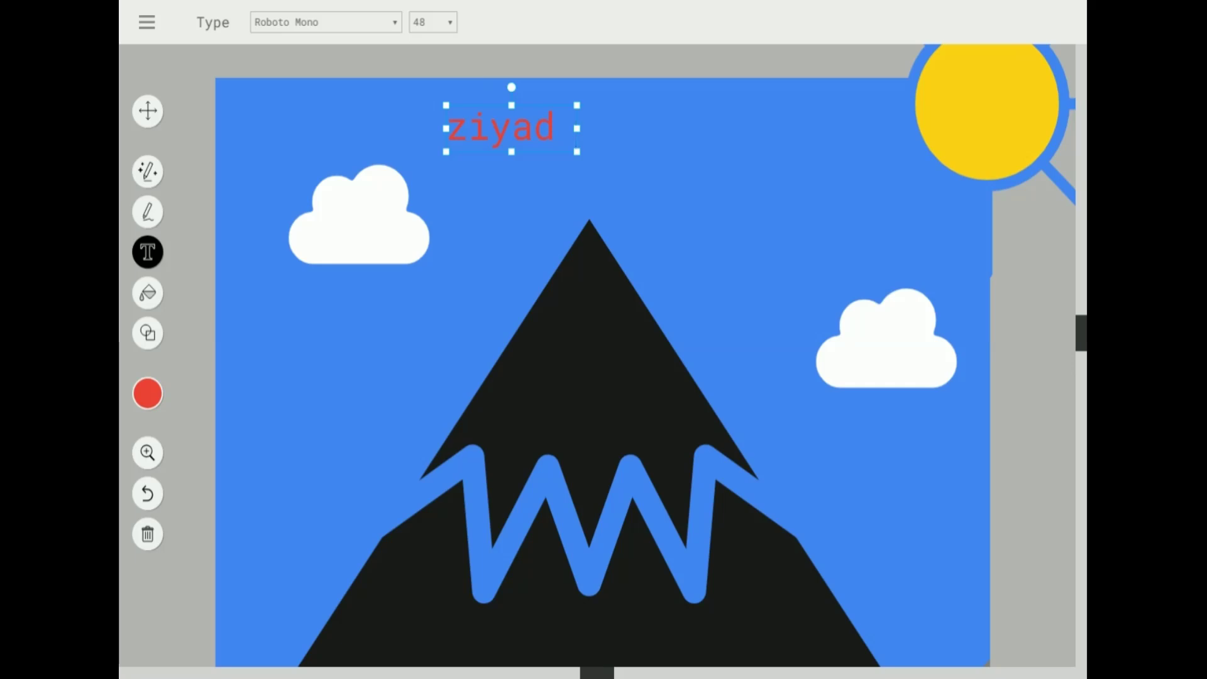
key(BackSpace)
key(BackSpace)
key(BackSpace)
key(BackSpace)
key(BackSpace)
key(BackSpace)
- Set the text font to Didact Gothic and start a new text above the mountain, trying and erasing the letters "za"
key(Down)
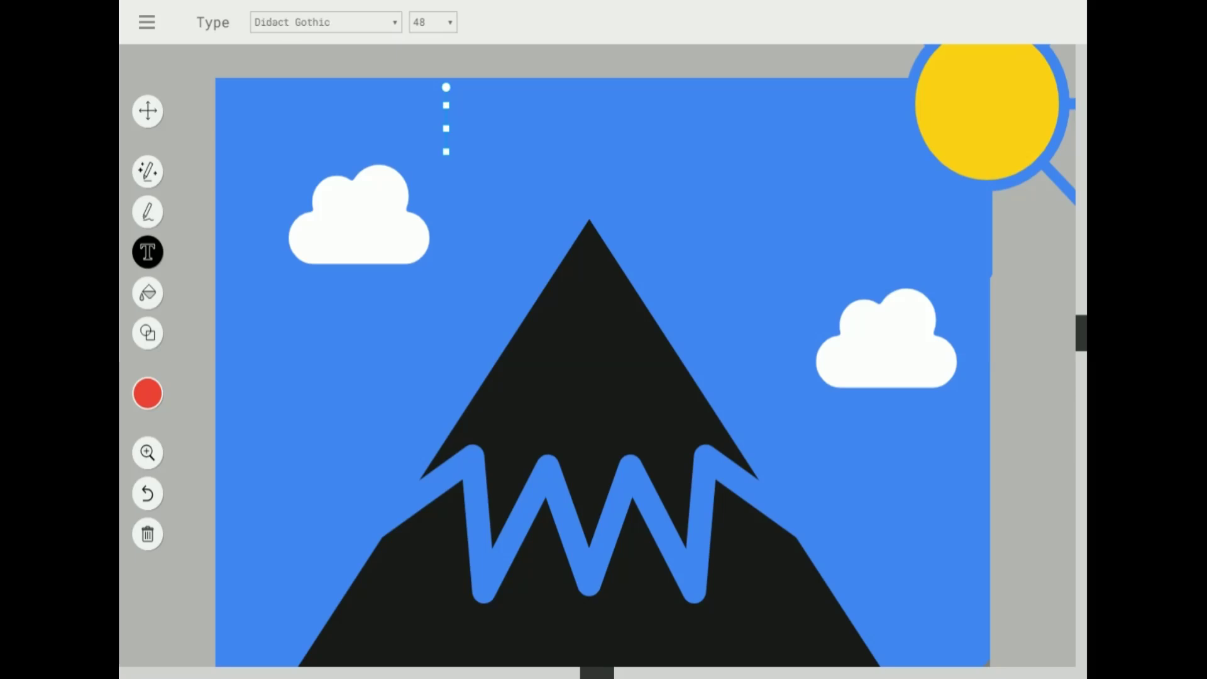
click(461, 130)
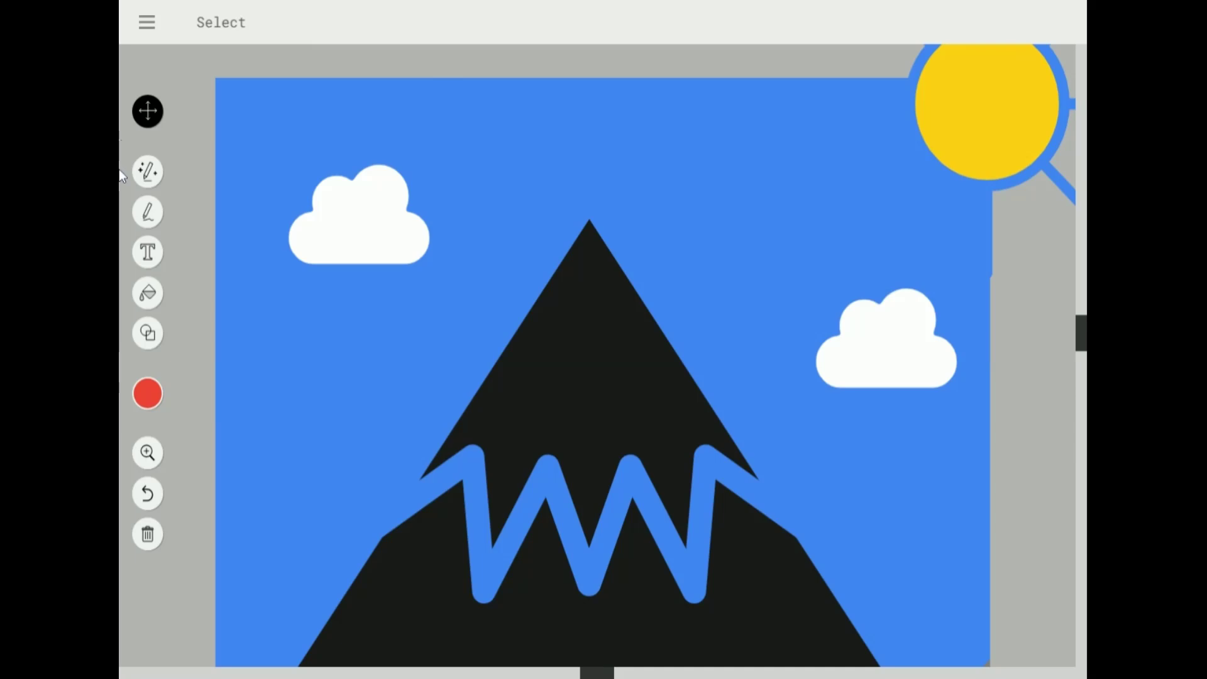
click(153, 252)
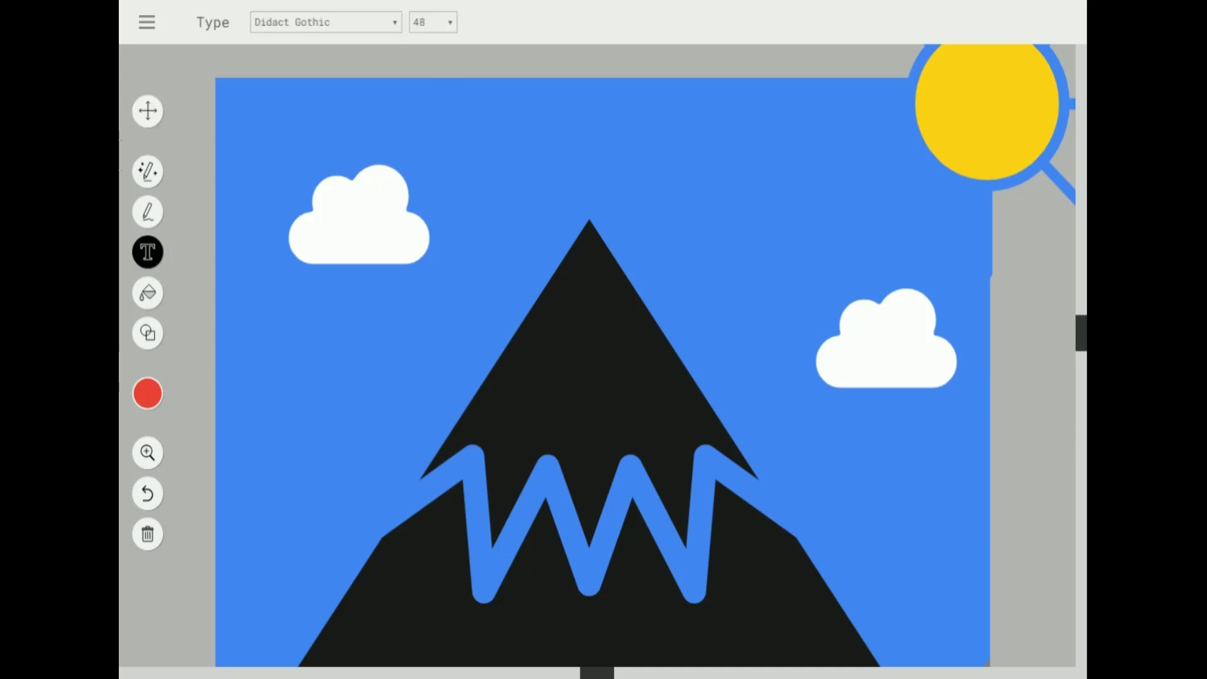
click(445, 101)
text(za)
key(BackSpace)
key(BackSpace)
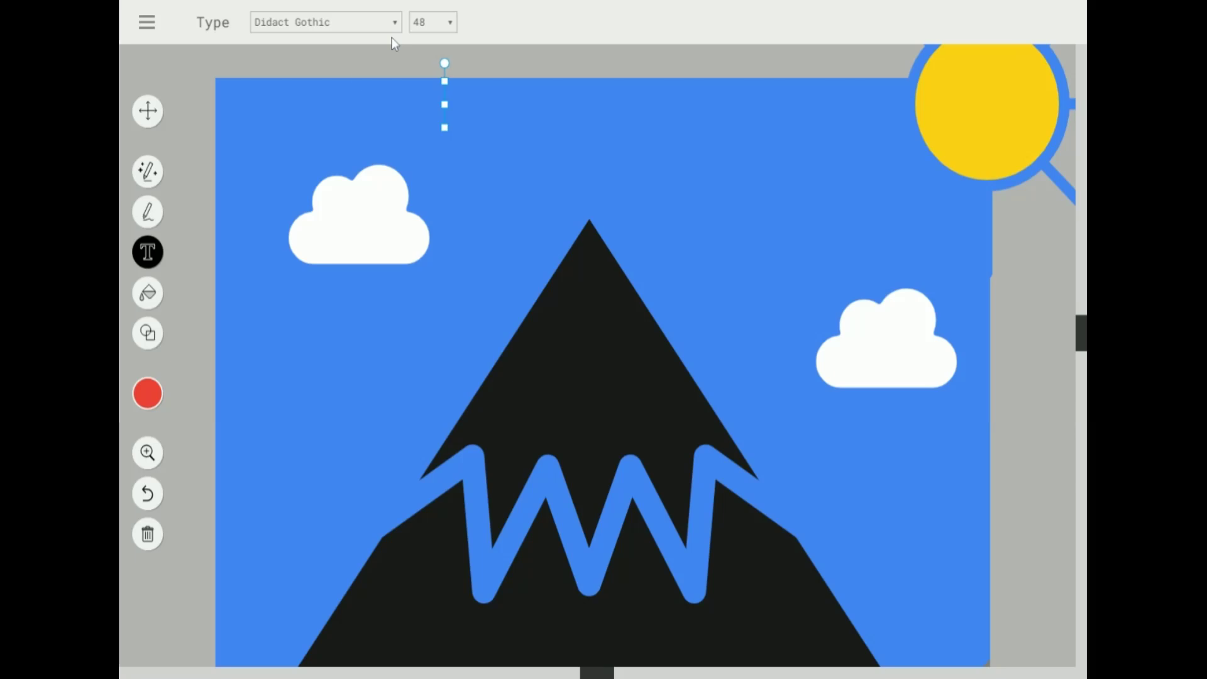
- Try the Karla font with a capital "Z", erase the letter and change the font to Archivo Black
click(354, 74)
text(Z)
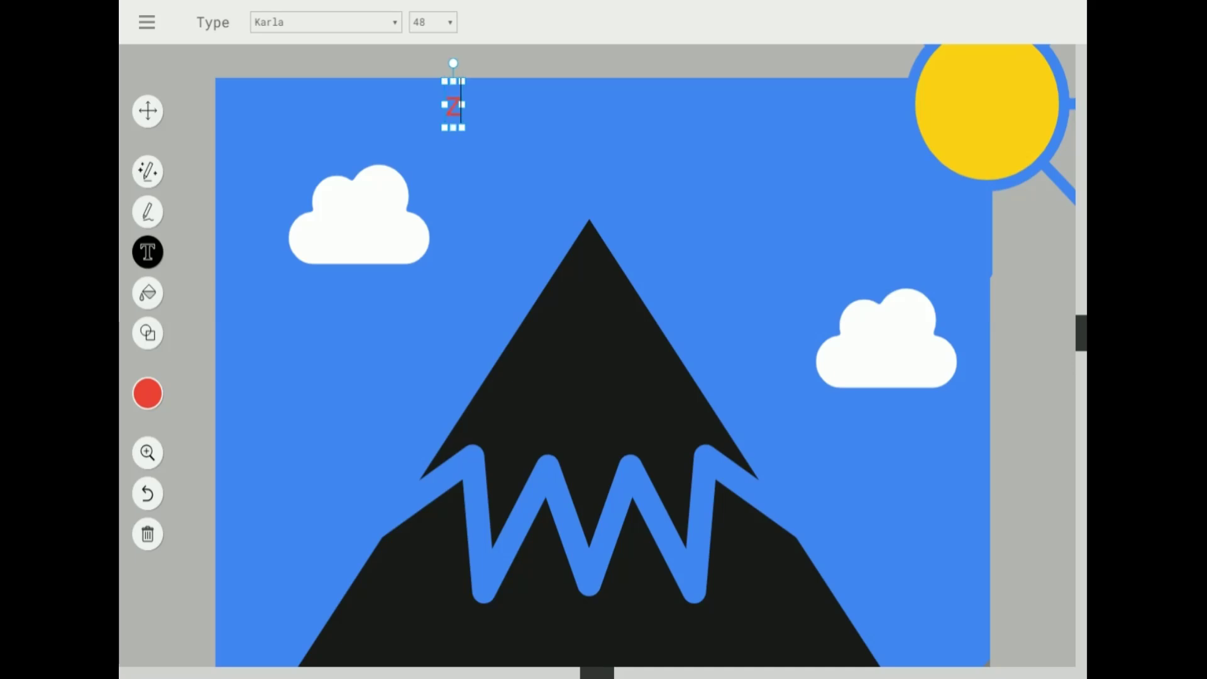
key(BackSpace)
click(352, 34)
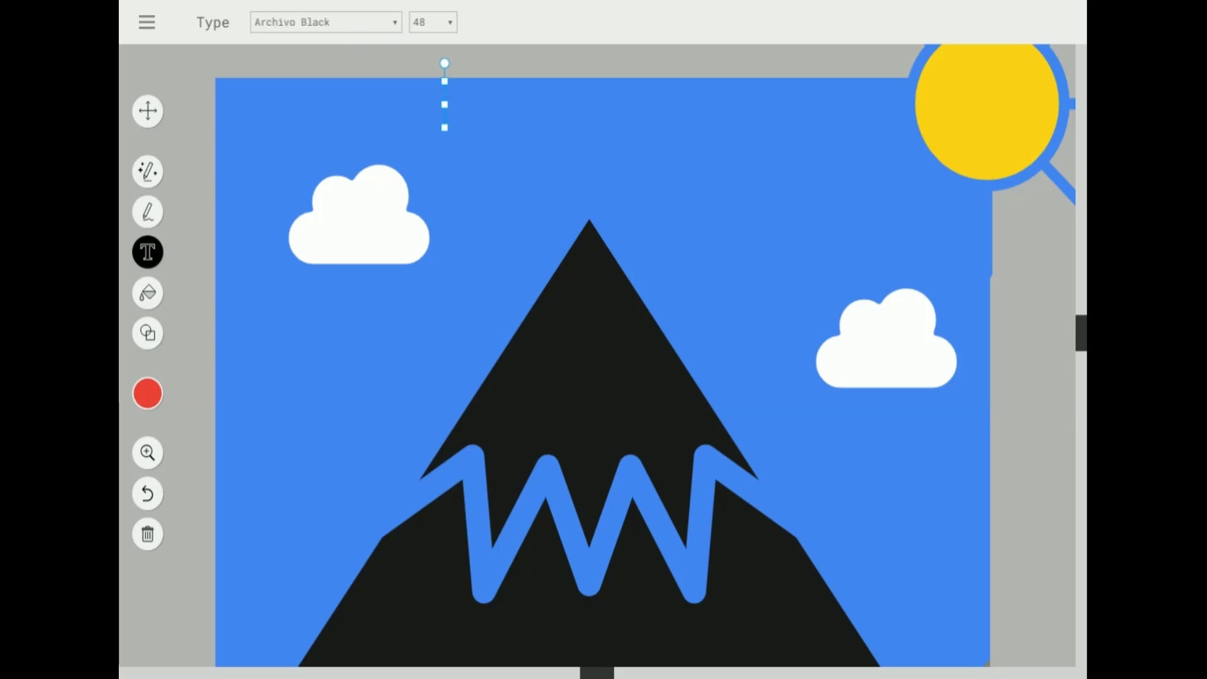
key(Escape)
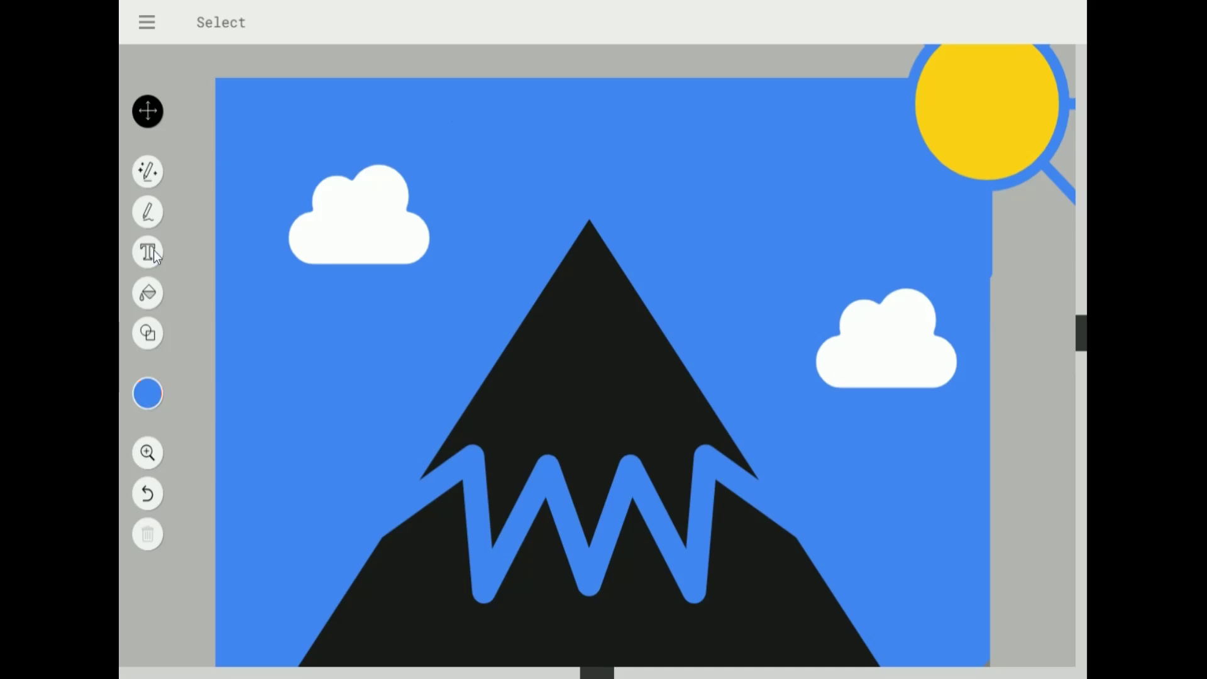
click(154, 253)
click(451, 122)
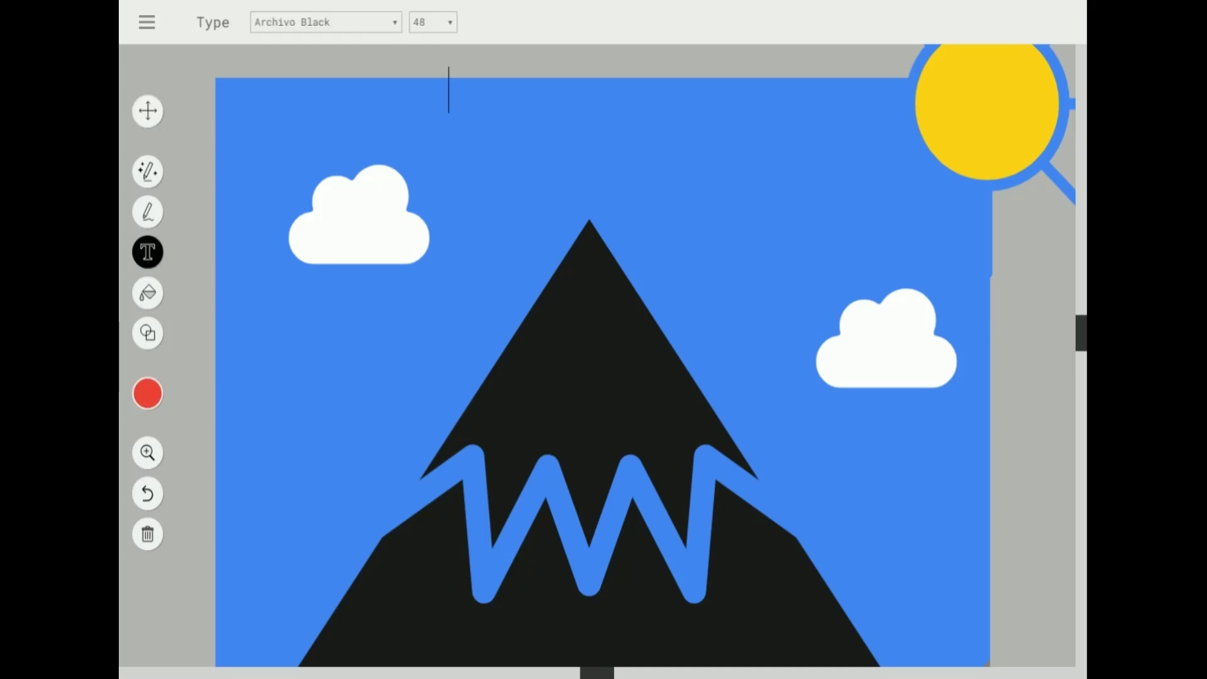
key(Escape)
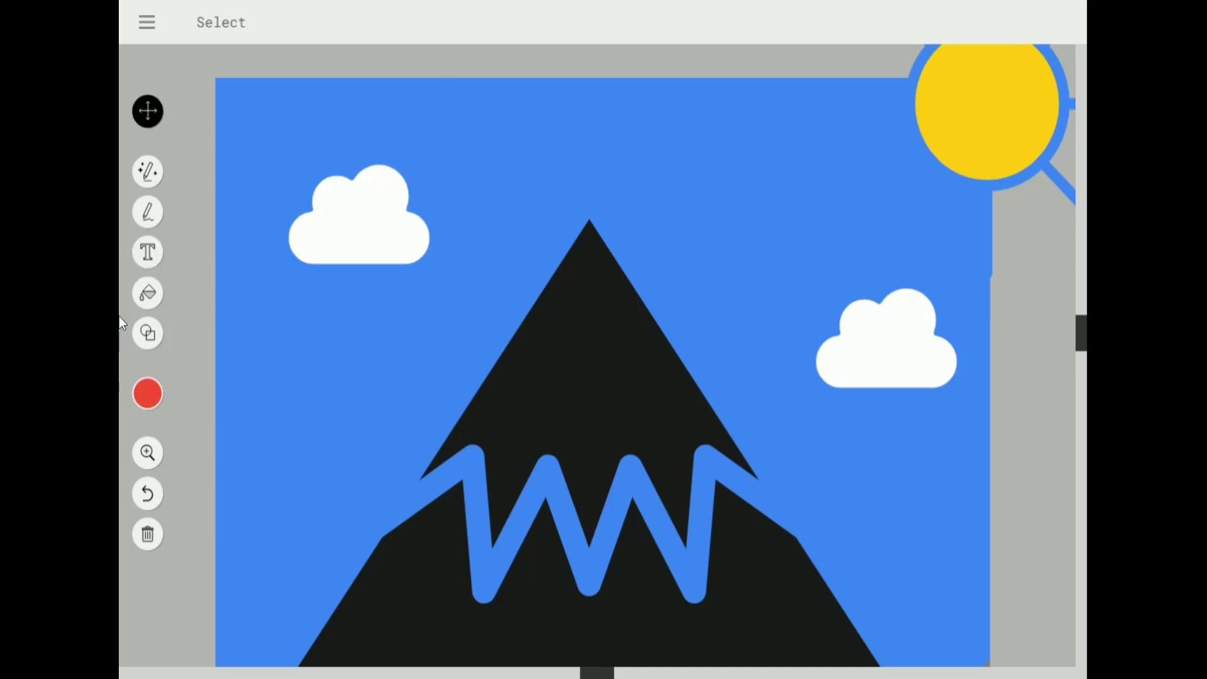
- Write a red Archivo Black caption at size 48 above the mountain: the artist's first name in lowercase followed by "the painter"
click(148, 251)
click(471, 122)
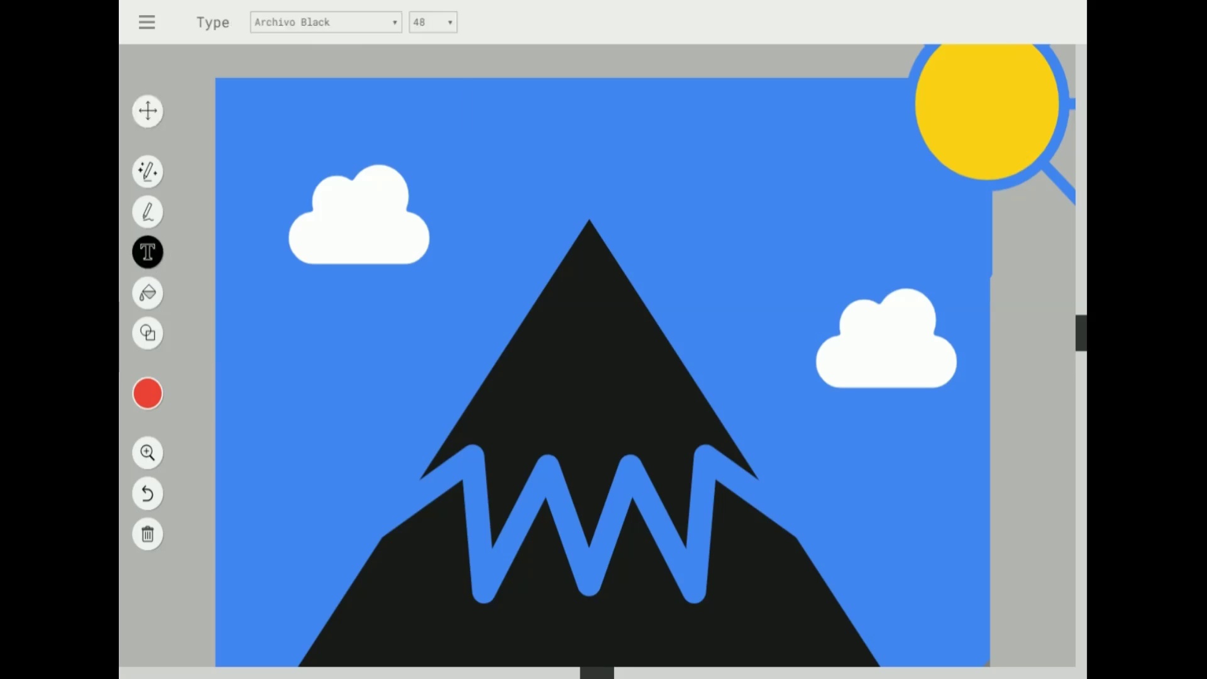
text(zi)
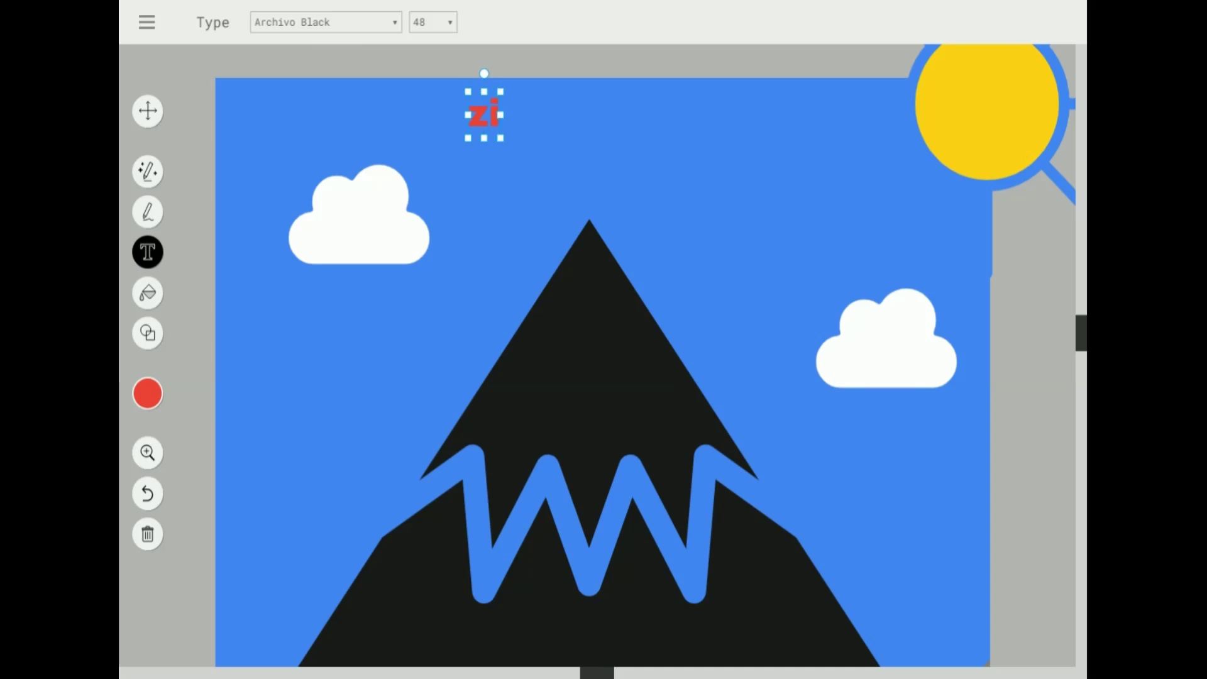
text(yad the )
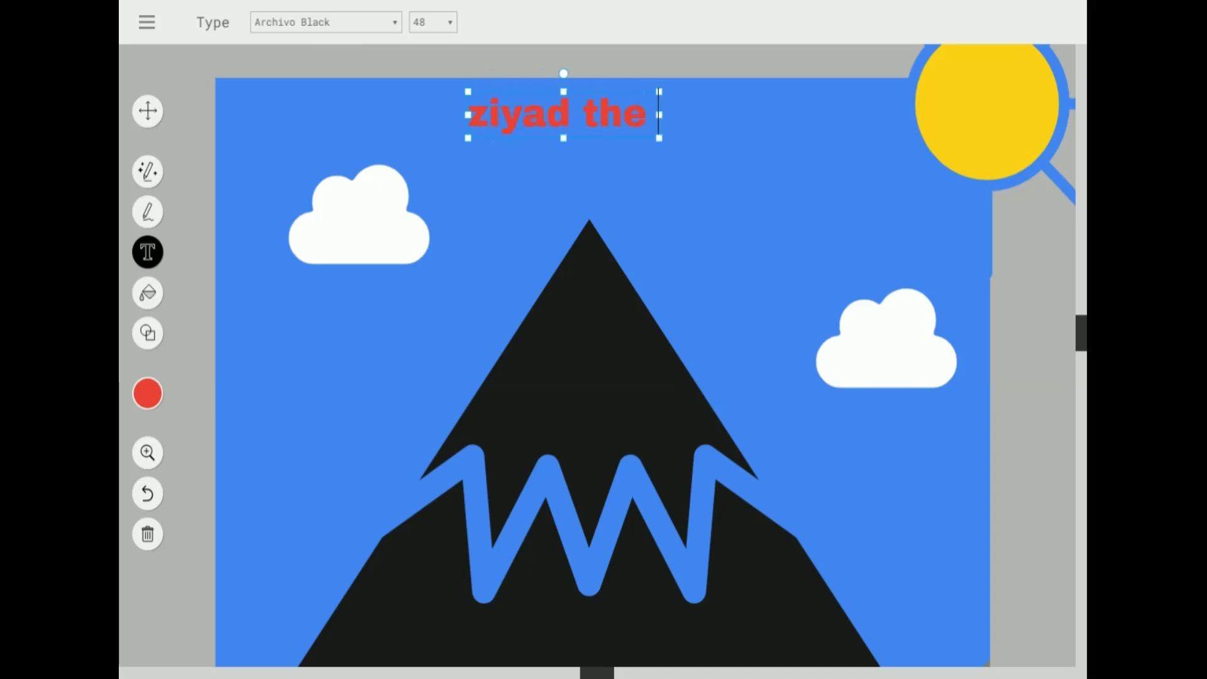
text(painter)
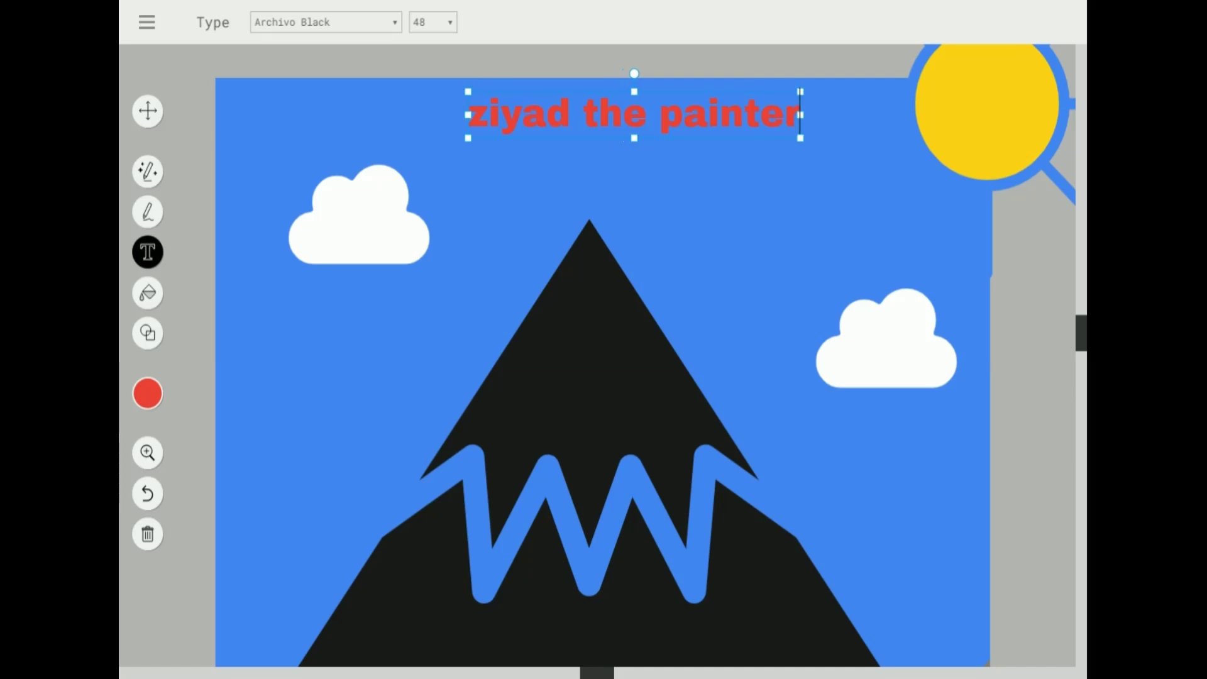